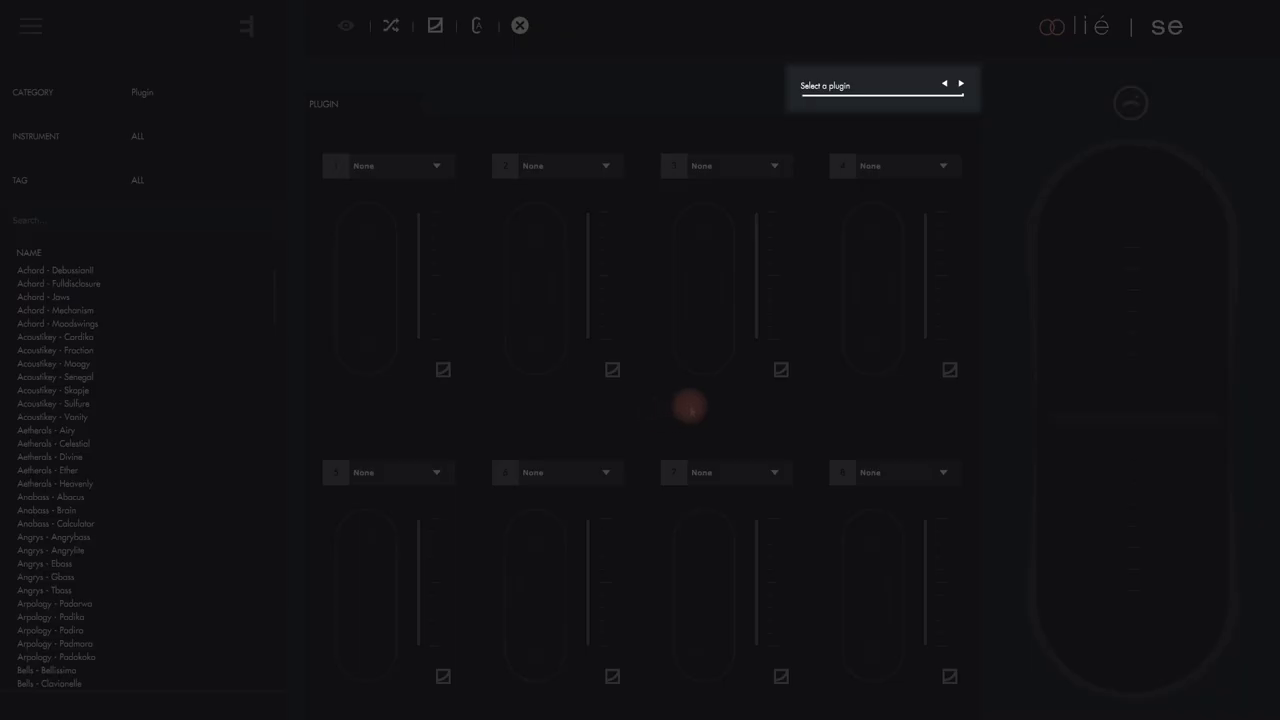
pyautogui.click(886, 86)
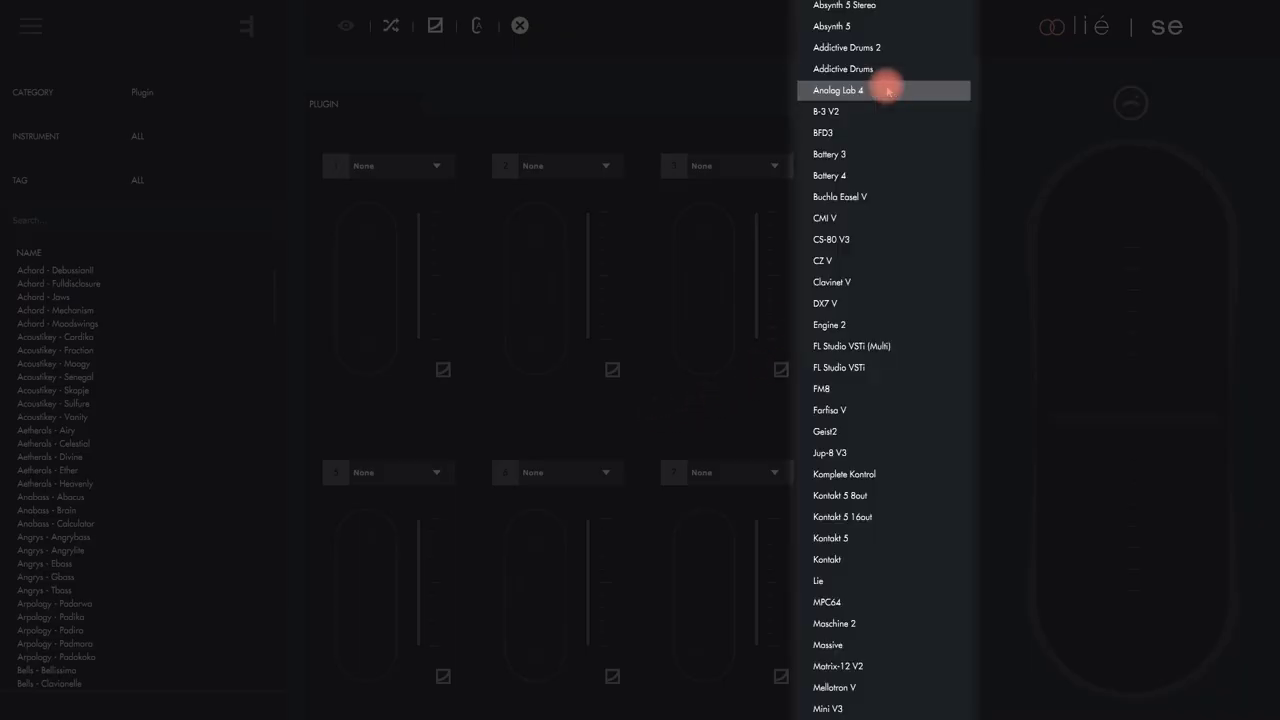
pyautogui.scroll(-5, 886, 110)
pyautogui.scroll(2, 886, 134)
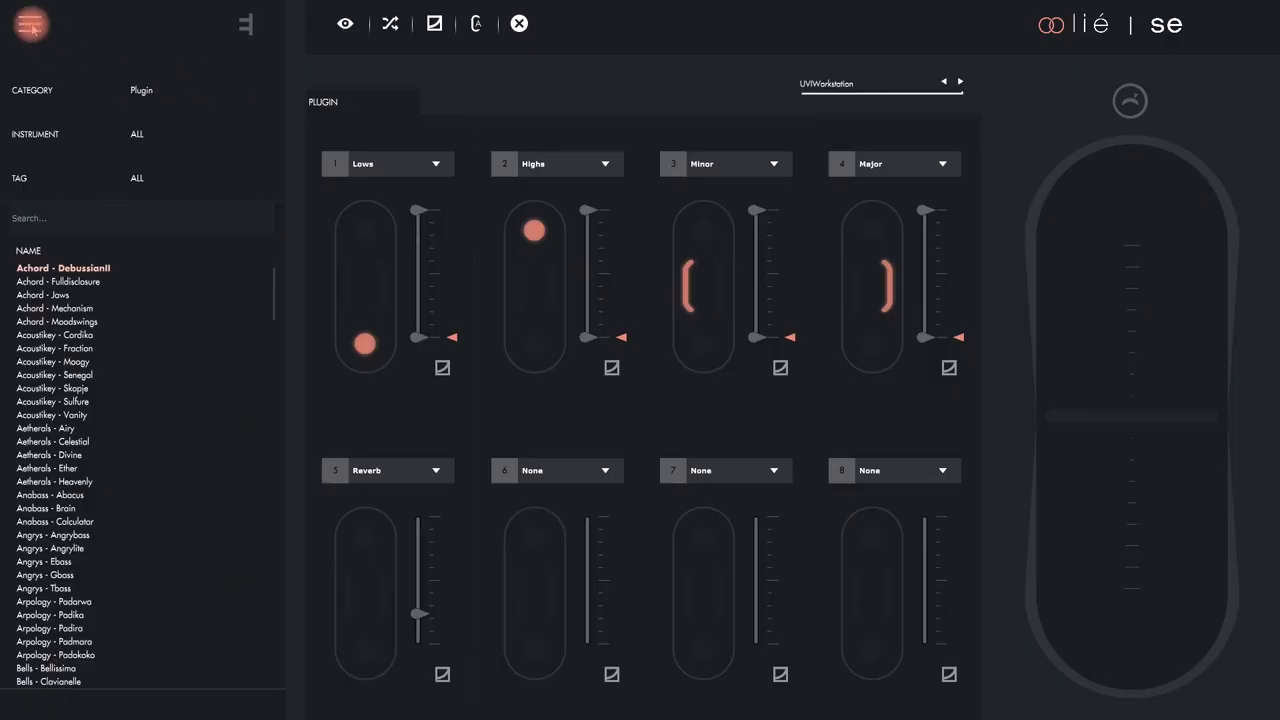
# - Start a new blank preset and load the SEM V2 plugin into it
pyautogui.click(30, 23)
pyautogui.click(115, 76)
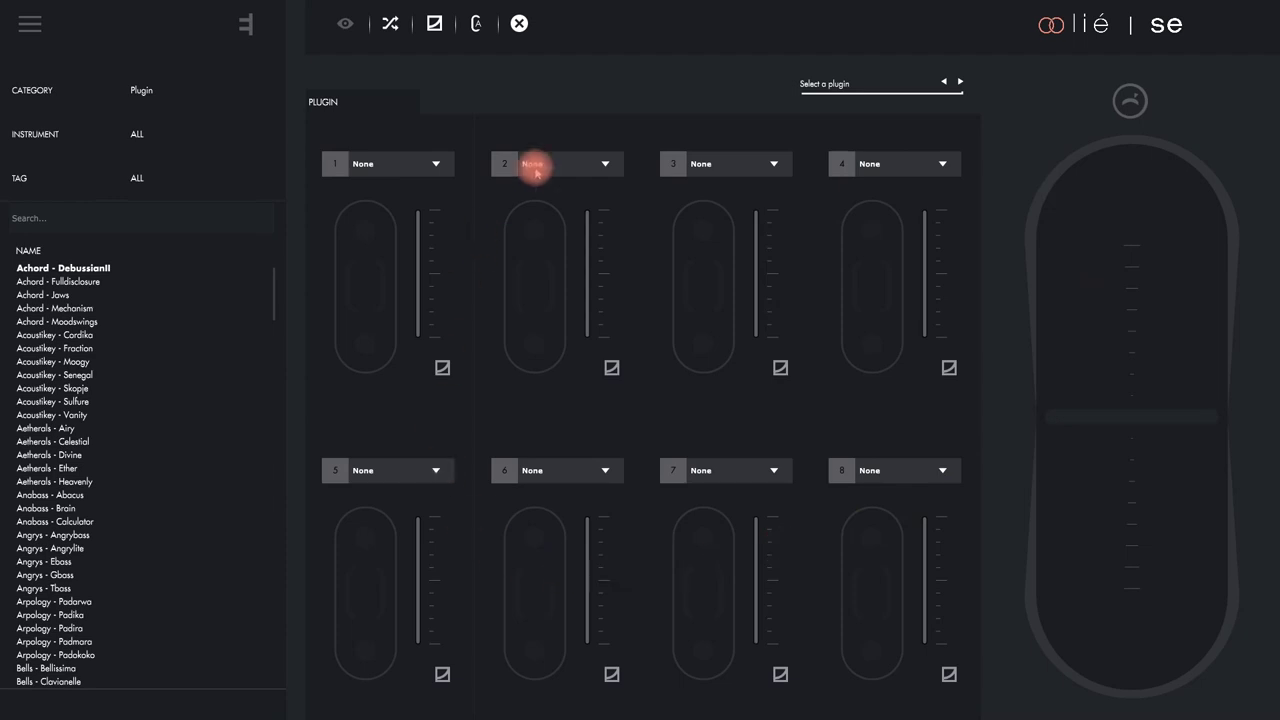
pyautogui.click(872, 88)
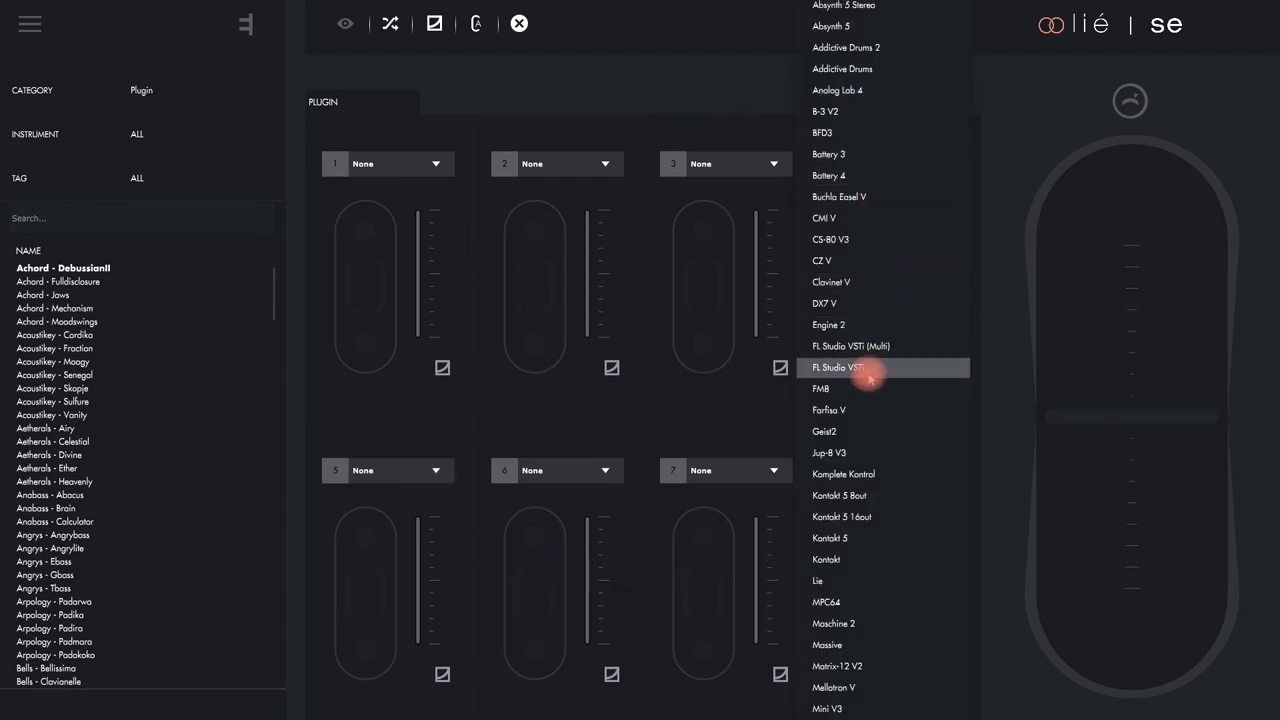
pyautogui.scroll(-5, 894, 700)
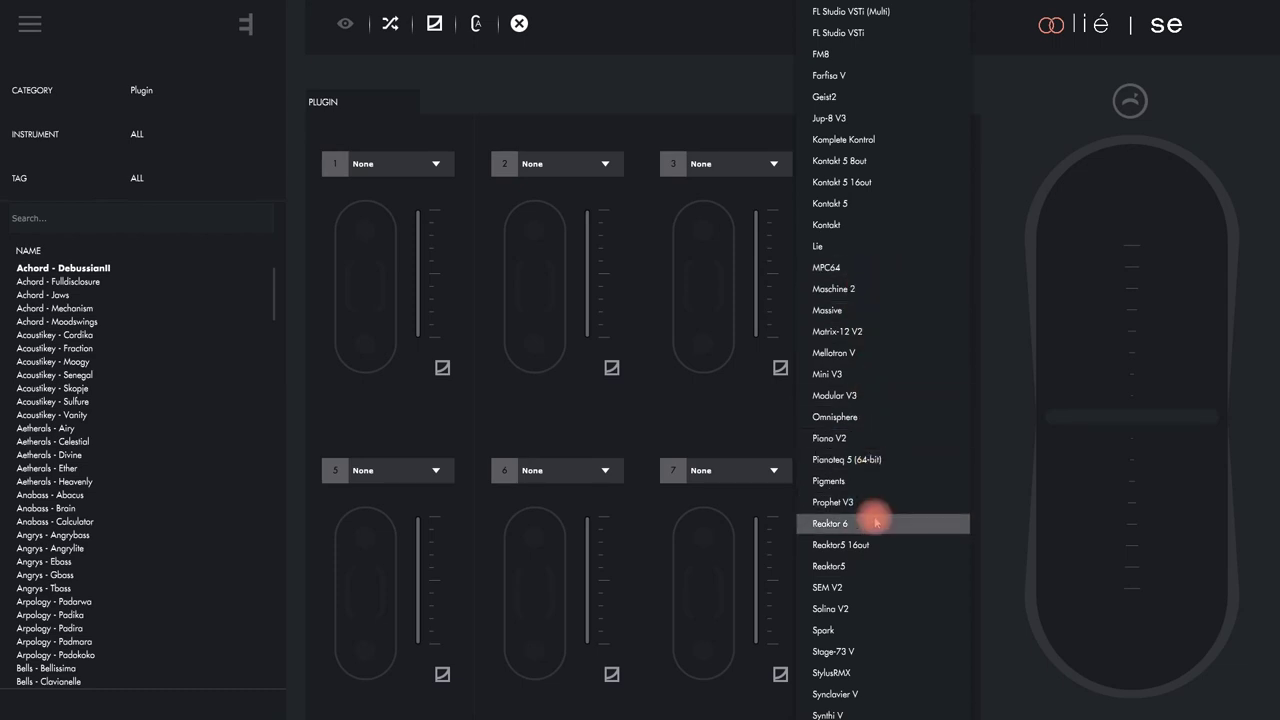
pyautogui.click(870, 587)
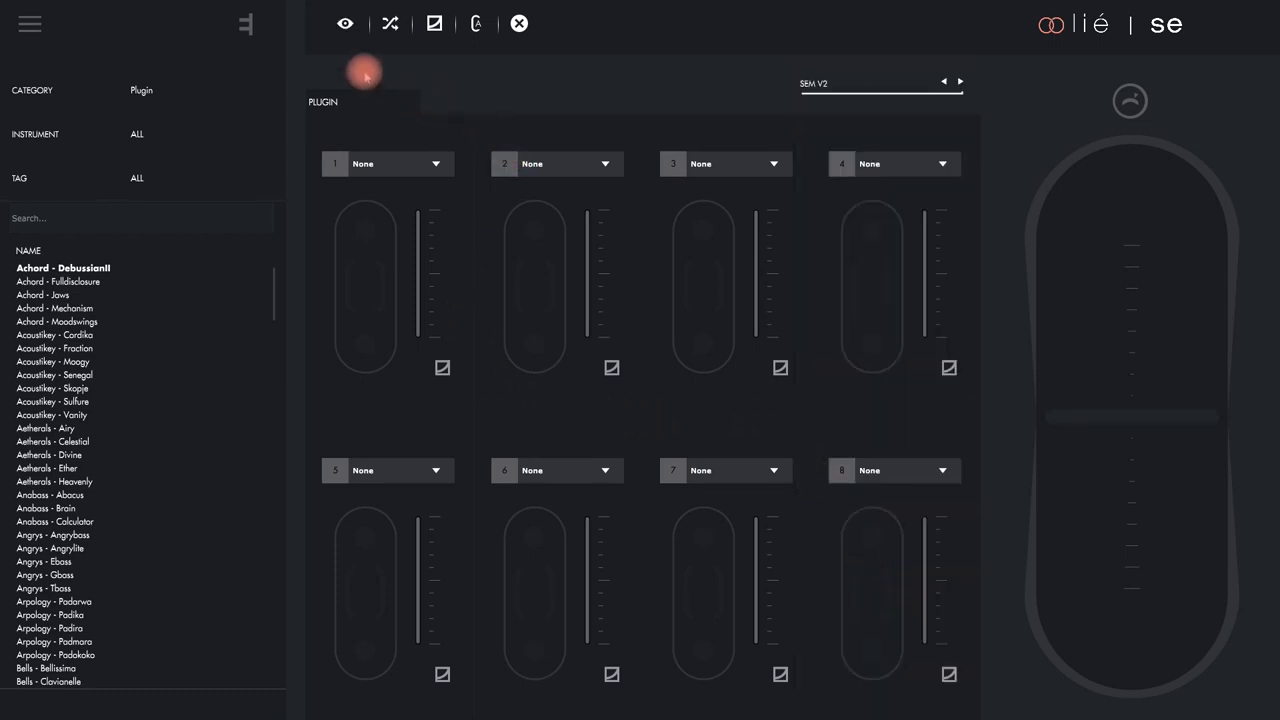
# - Show the SEM V2 interface, load the LP Analog Brass EE sound from the Brass type, and close the interface
pyautogui.click(349, 25)
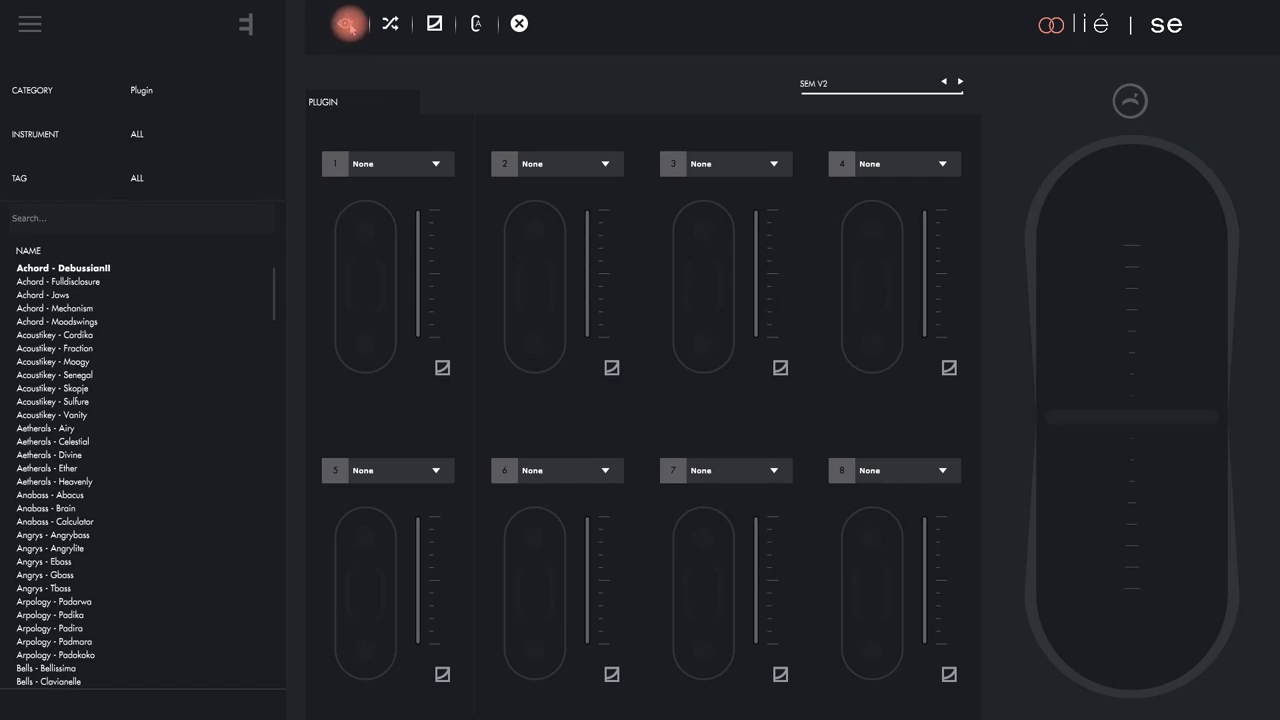
pyautogui.click(349, 25)
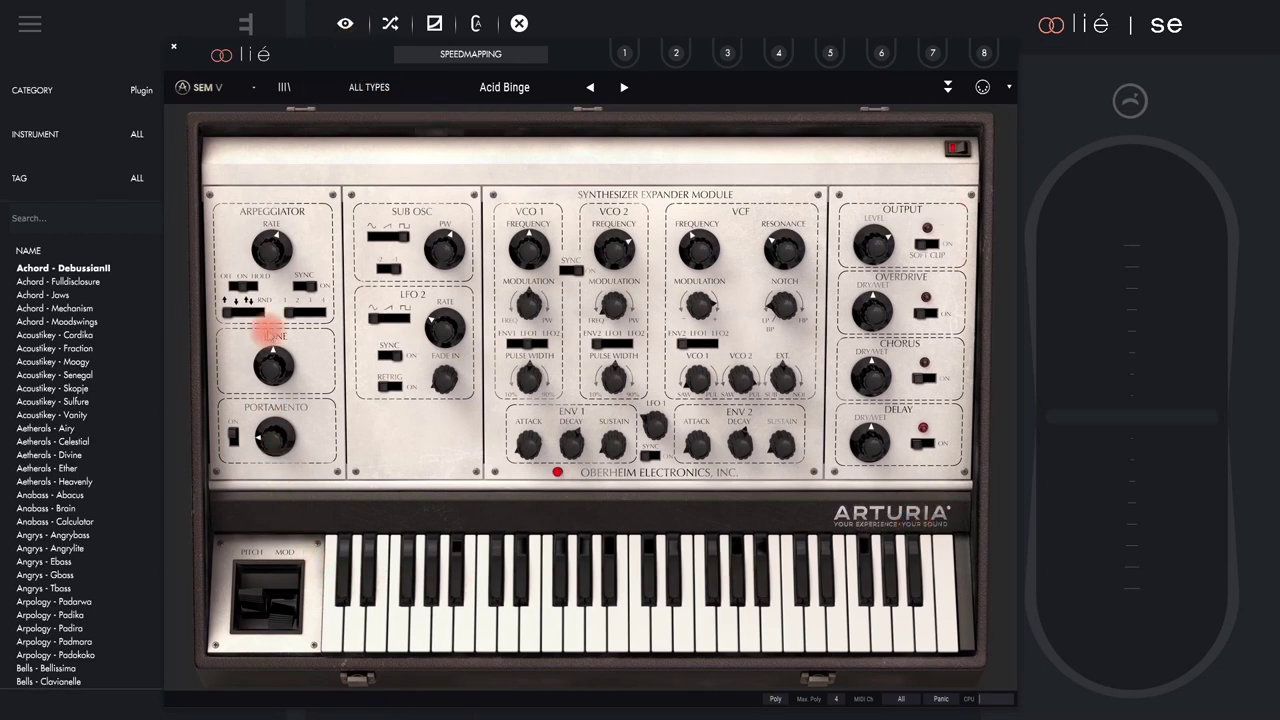
pyautogui.click(284, 88)
pyautogui.click(226, 197)
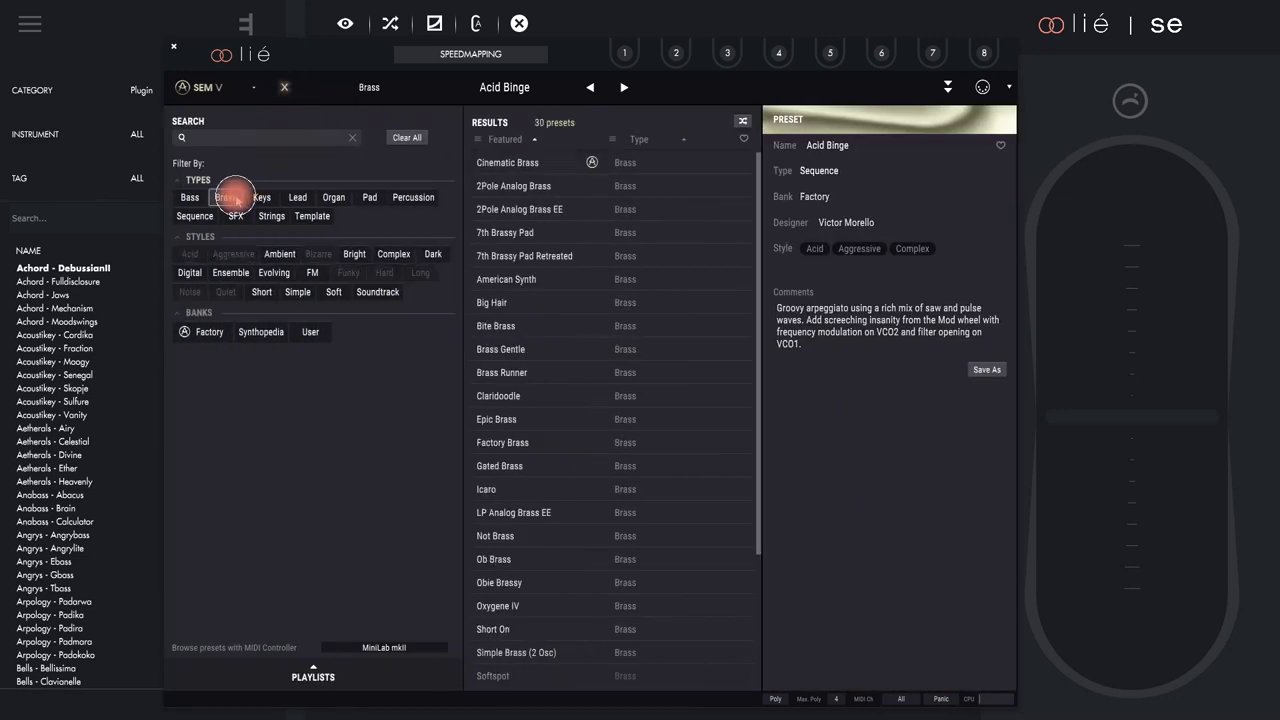
pyautogui.doubleClick(543, 510)
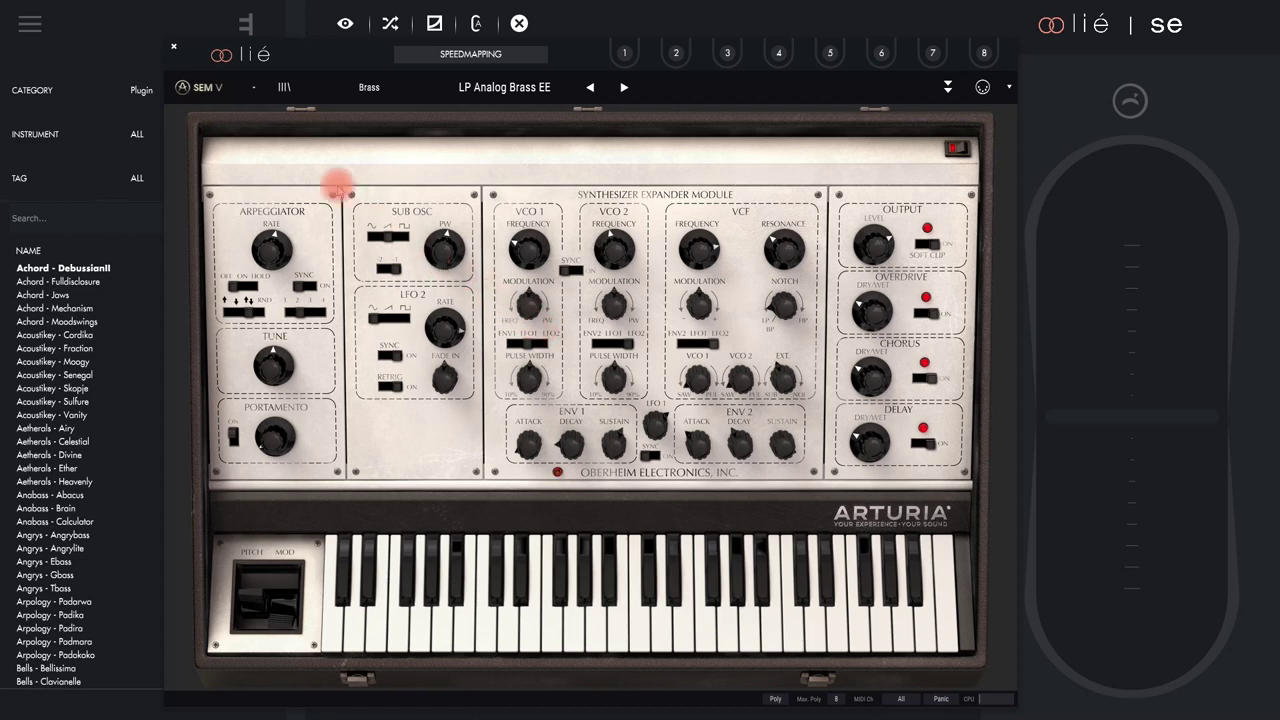
pyautogui.click(172, 47)
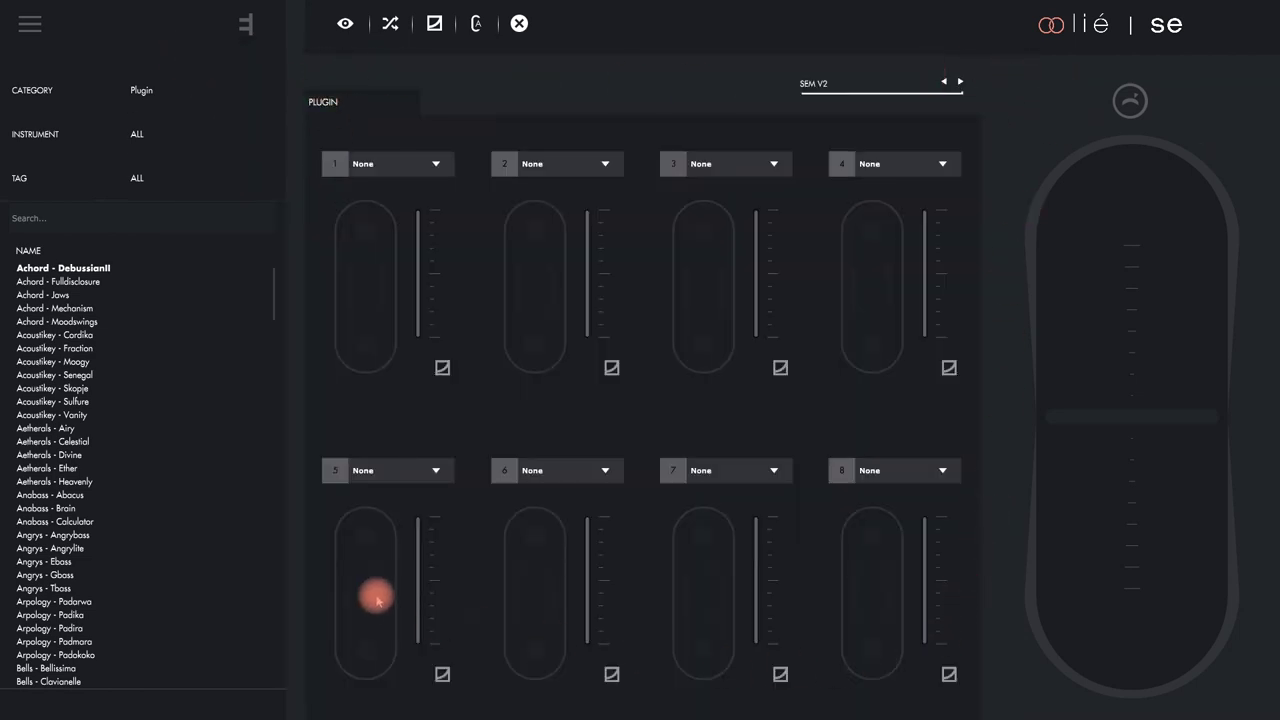
# - Assign the VCF Freq parameter to slot 1 and Mod Wheel to slot 2 from the slots' parameter lists
pyautogui.click(445, 163)
pyautogui.scroll(-20, 447, 280)
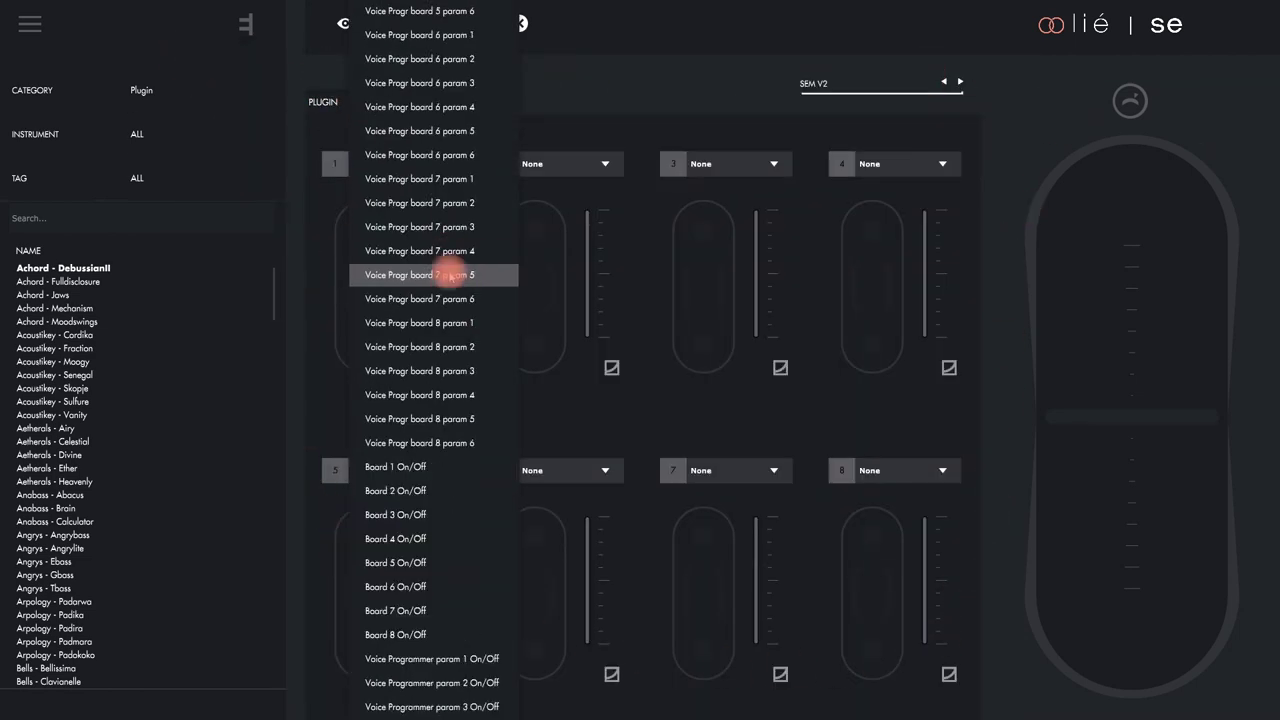
pyautogui.scroll(15, 447, 310)
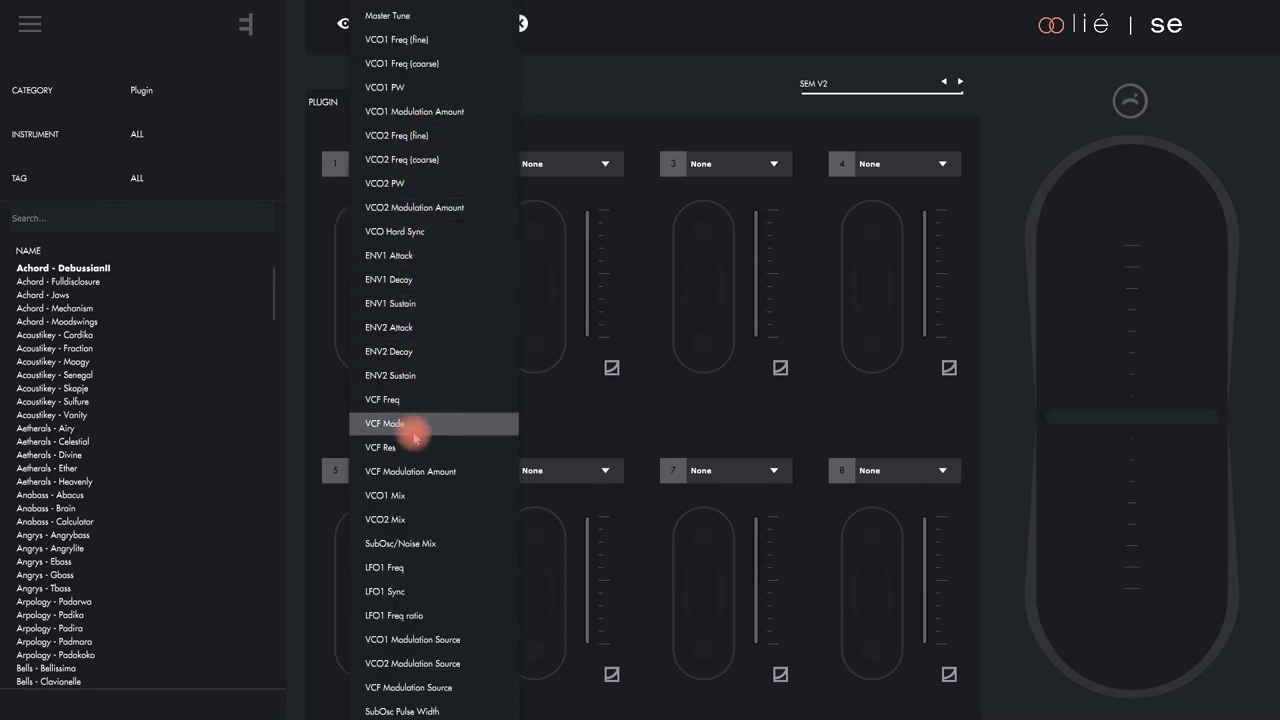
pyautogui.click(412, 399)
pyautogui.click(601, 162)
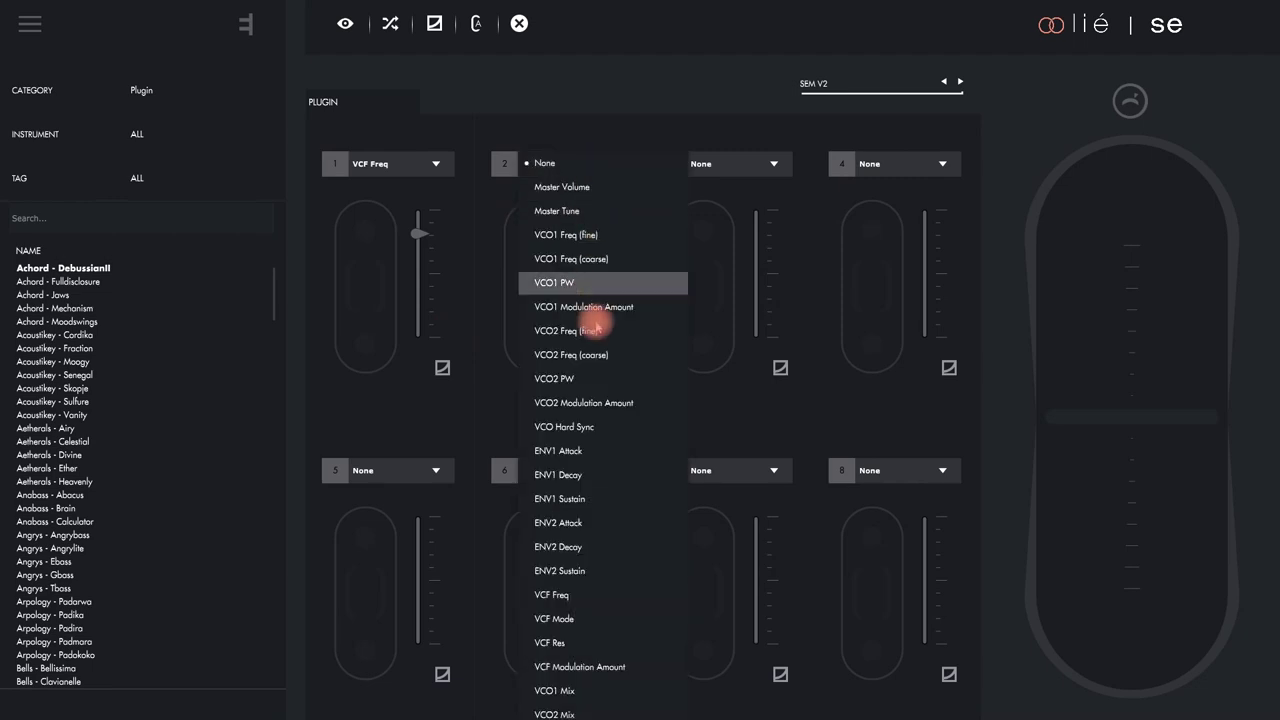
pyautogui.scroll(-15, 600, 320)
pyautogui.scroll(-10, 610, 450)
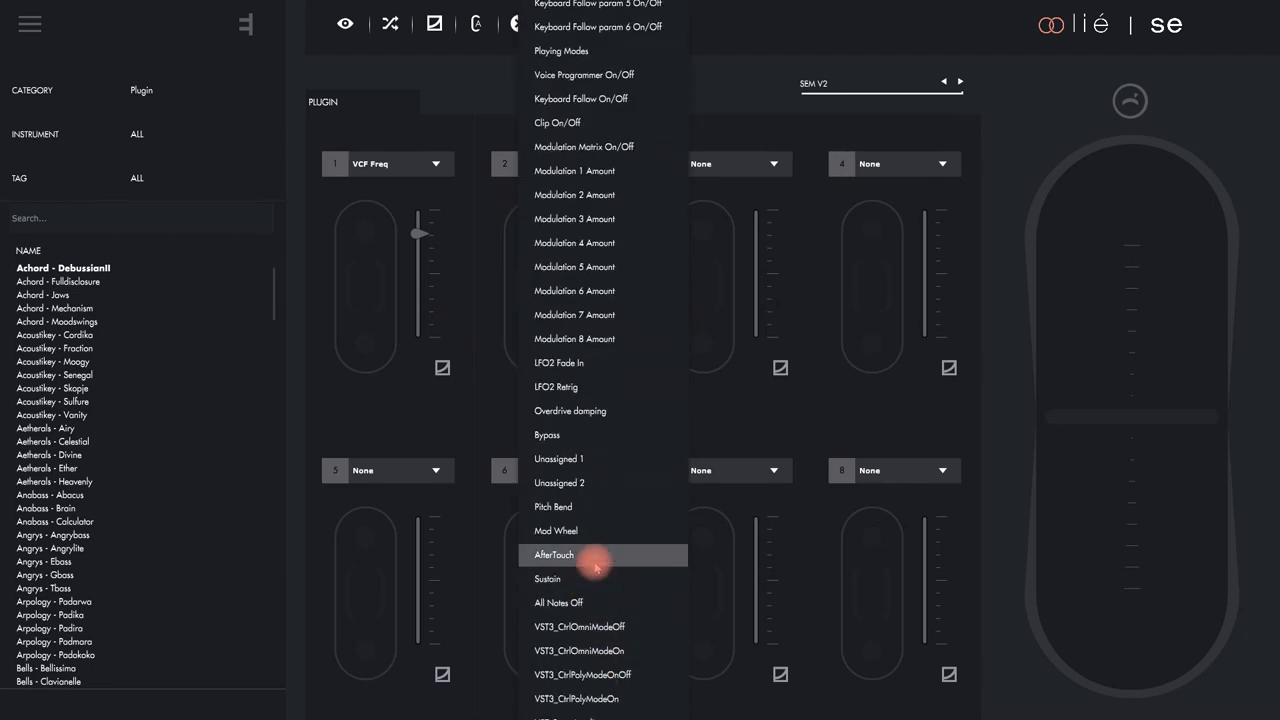
pyautogui.click(580, 531)
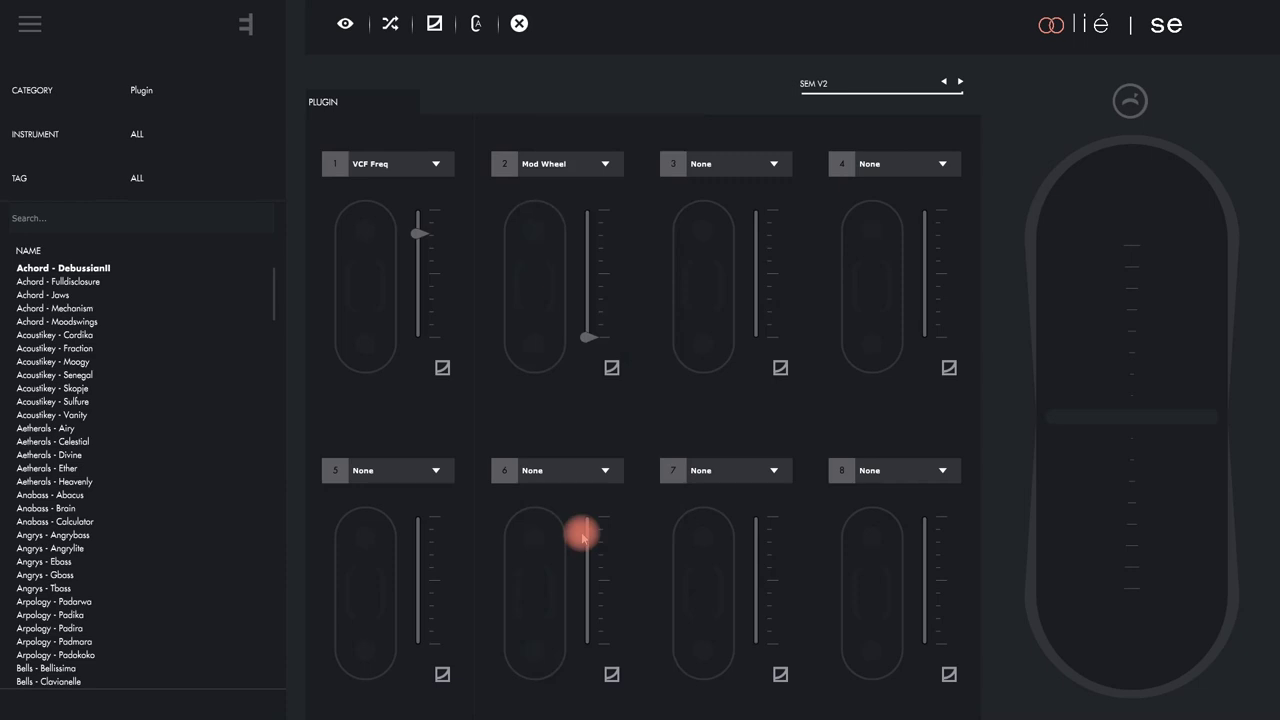
# - Clear the preset so all slot assignments are reset
pyautogui.click(521, 23)
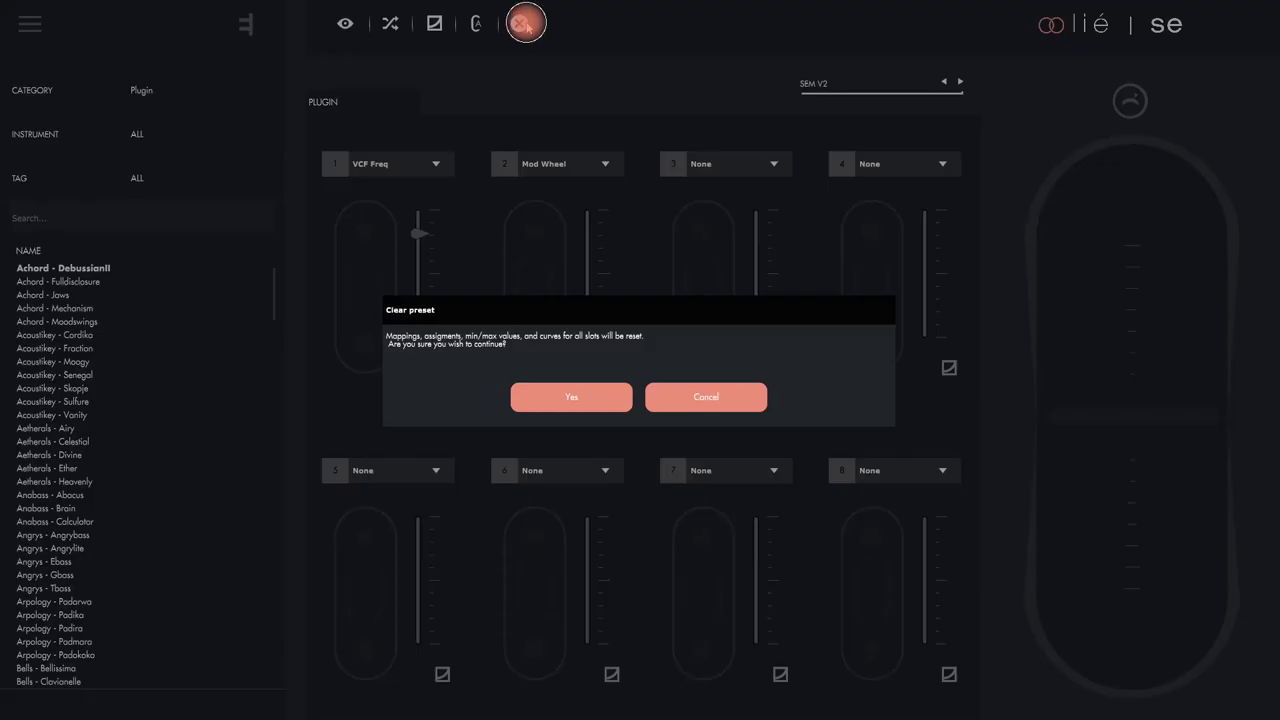
pyautogui.click(585, 398)
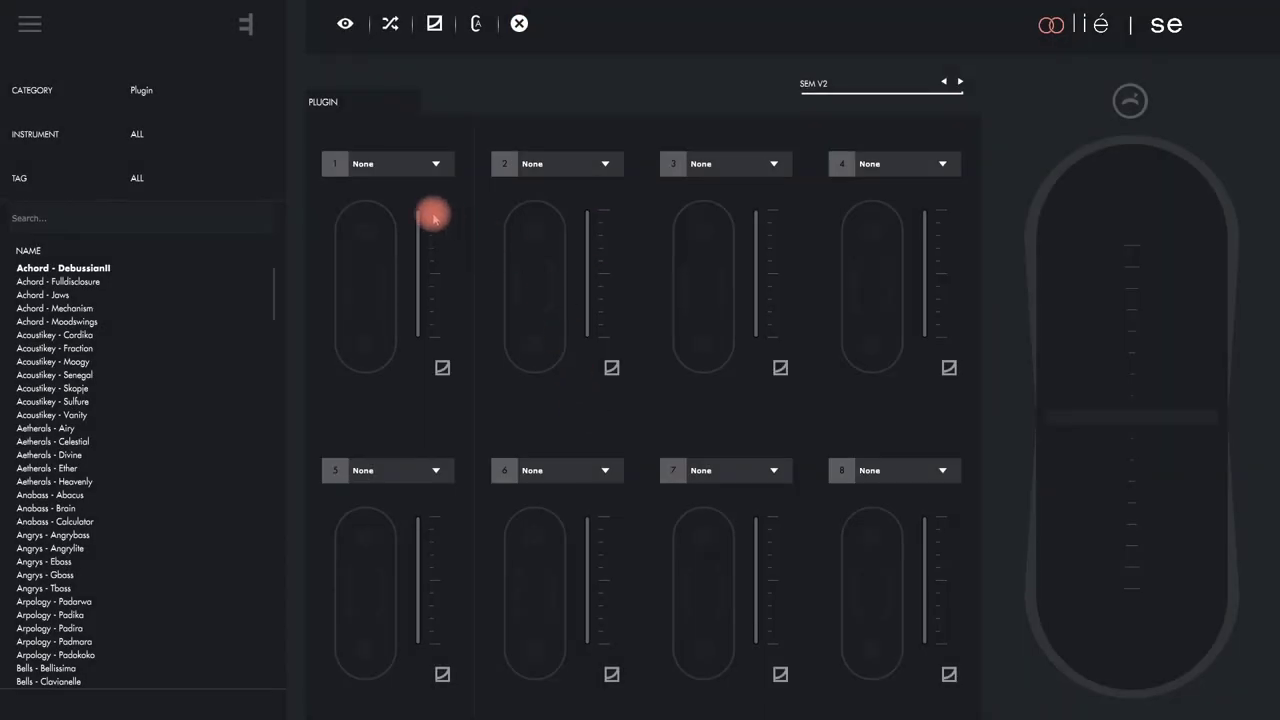
# - Map the VCF Frequency knob to slot 1 and the mod wheel to slot 2 directly within the plugin interface
pyautogui.click(347, 23)
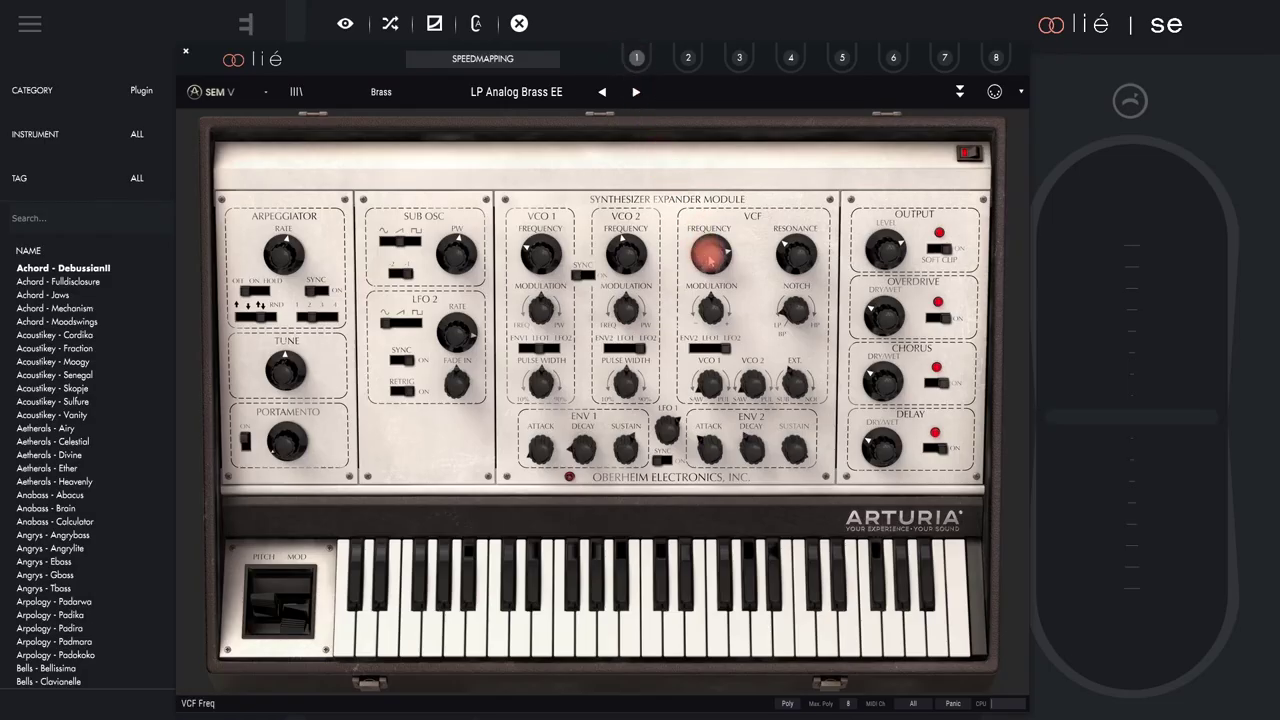
pyautogui.click(706, 250)
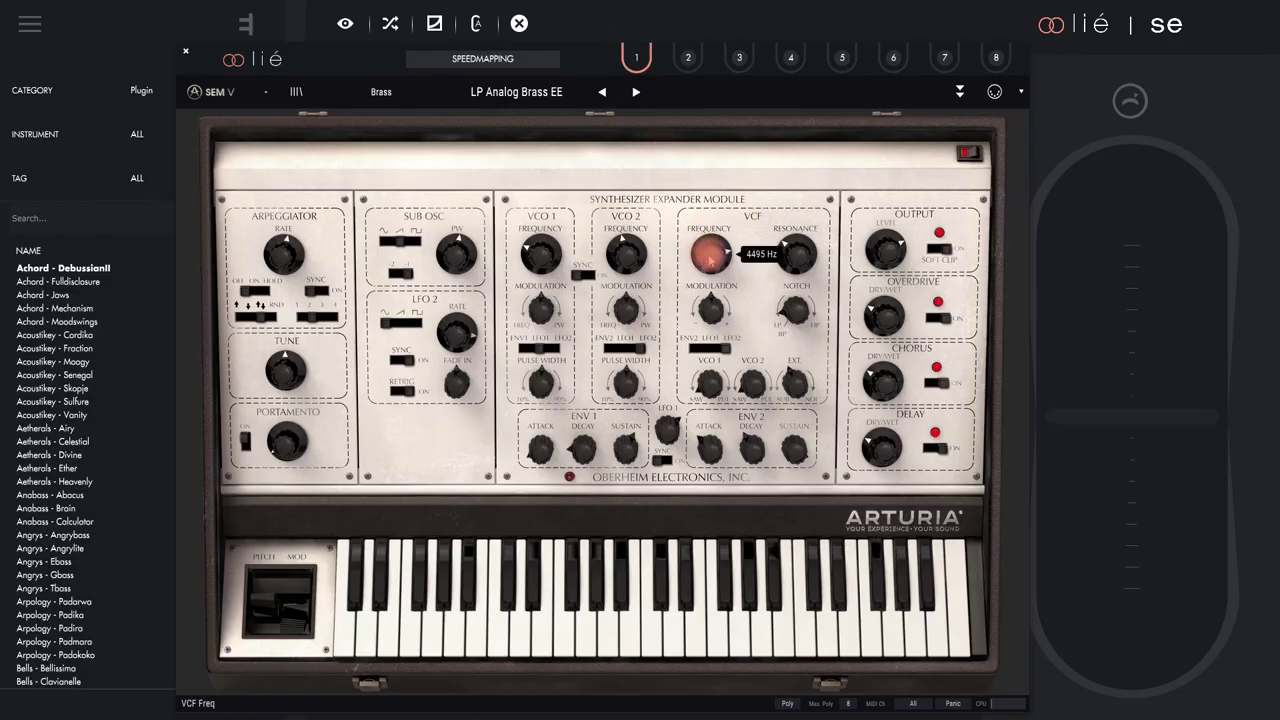
pyautogui.click(688, 60)
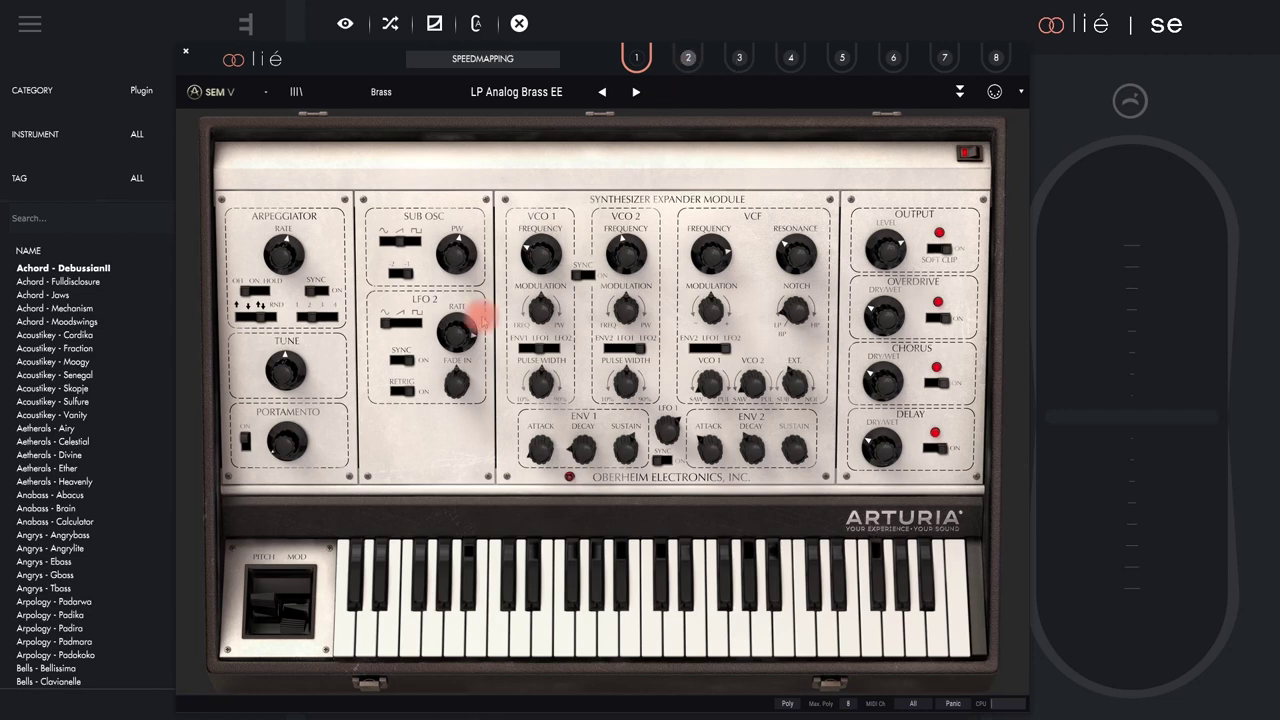
pyautogui.click(293, 612)
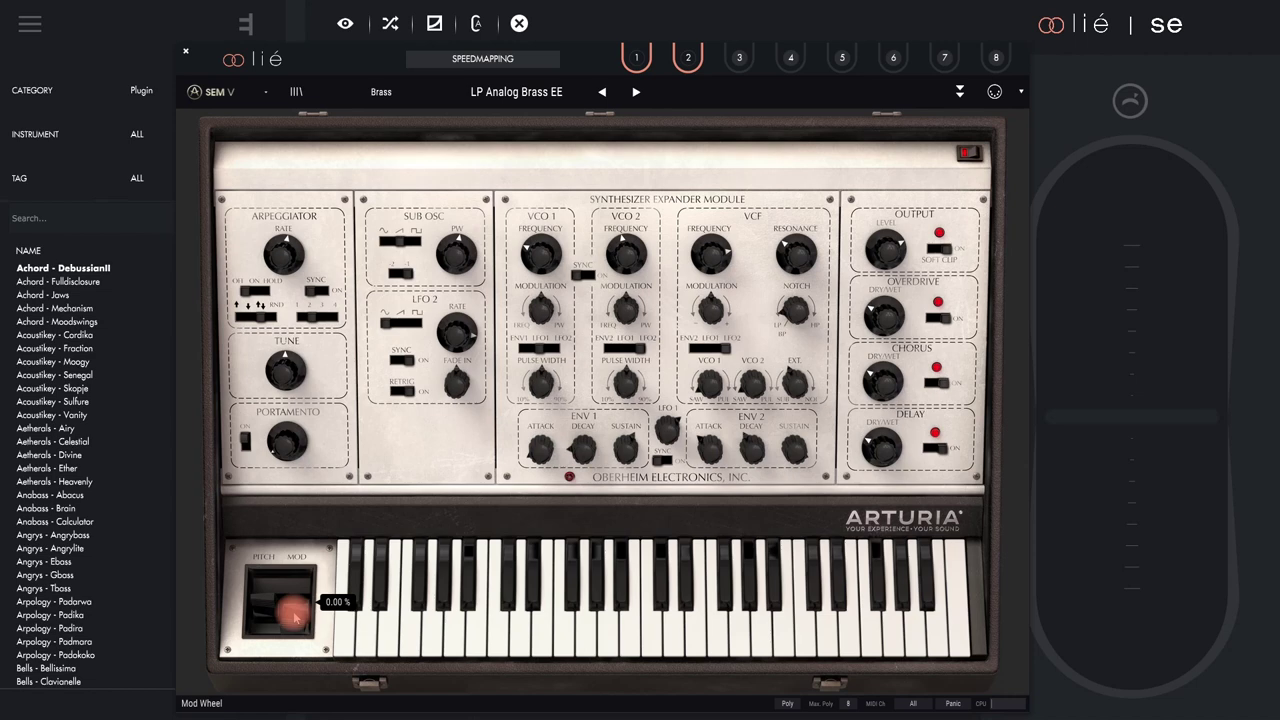
pyautogui.click(180, 53)
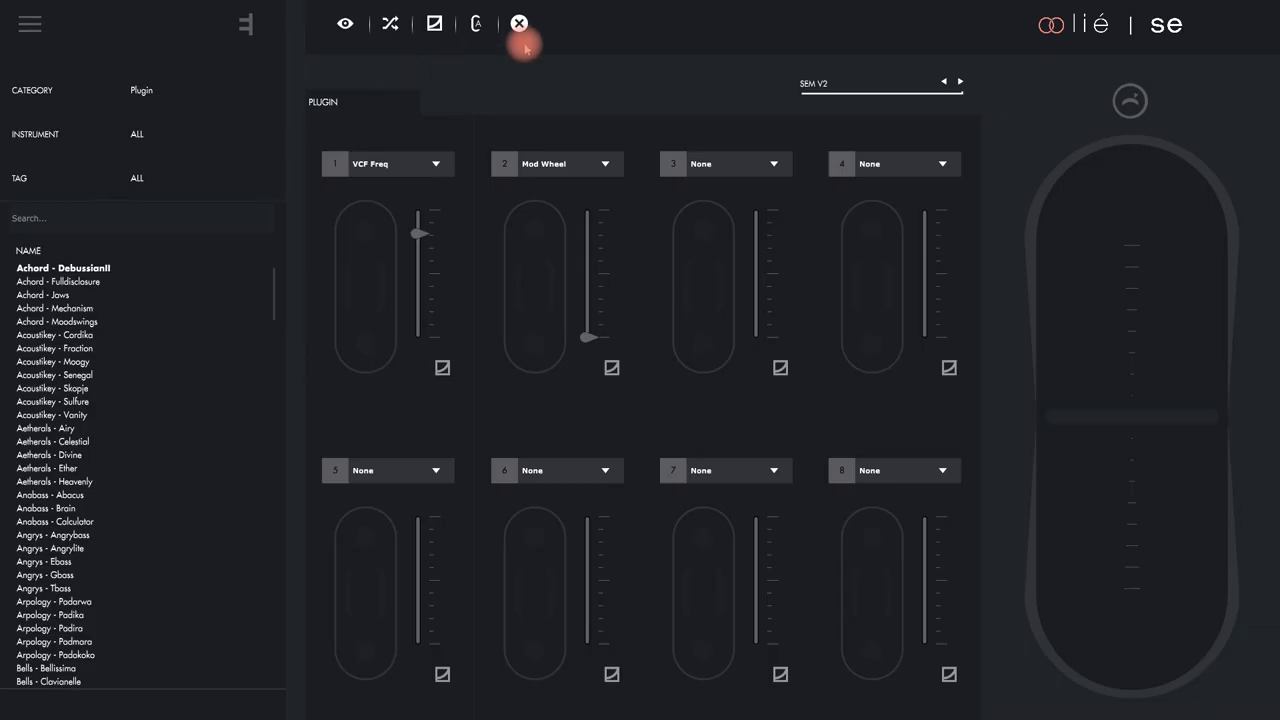
# - Reset the mappings of all slots again
pyautogui.click(519, 23)
pyautogui.click(572, 397)
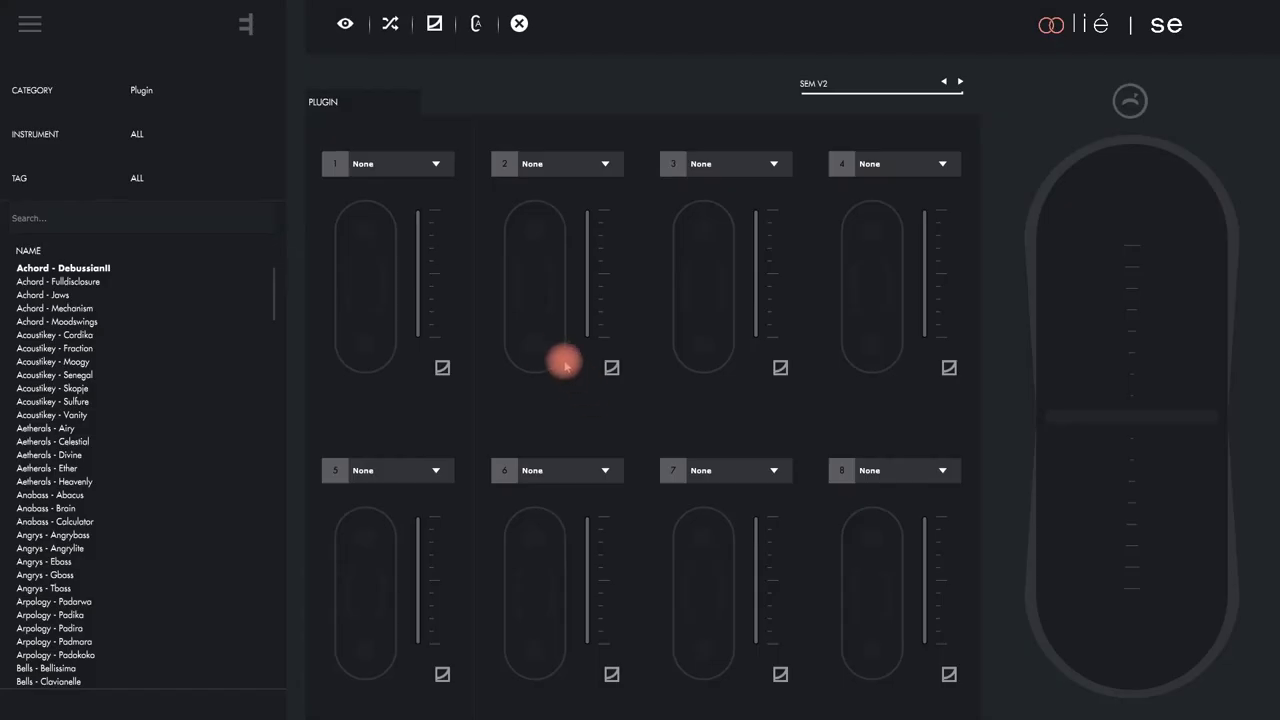
# - Use Speedmapping in the plugin interface to map VCF Frequency, the mod wheel, VCF Modulation and Portamento time to slots 1 to 4
pyautogui.click(345, 23)
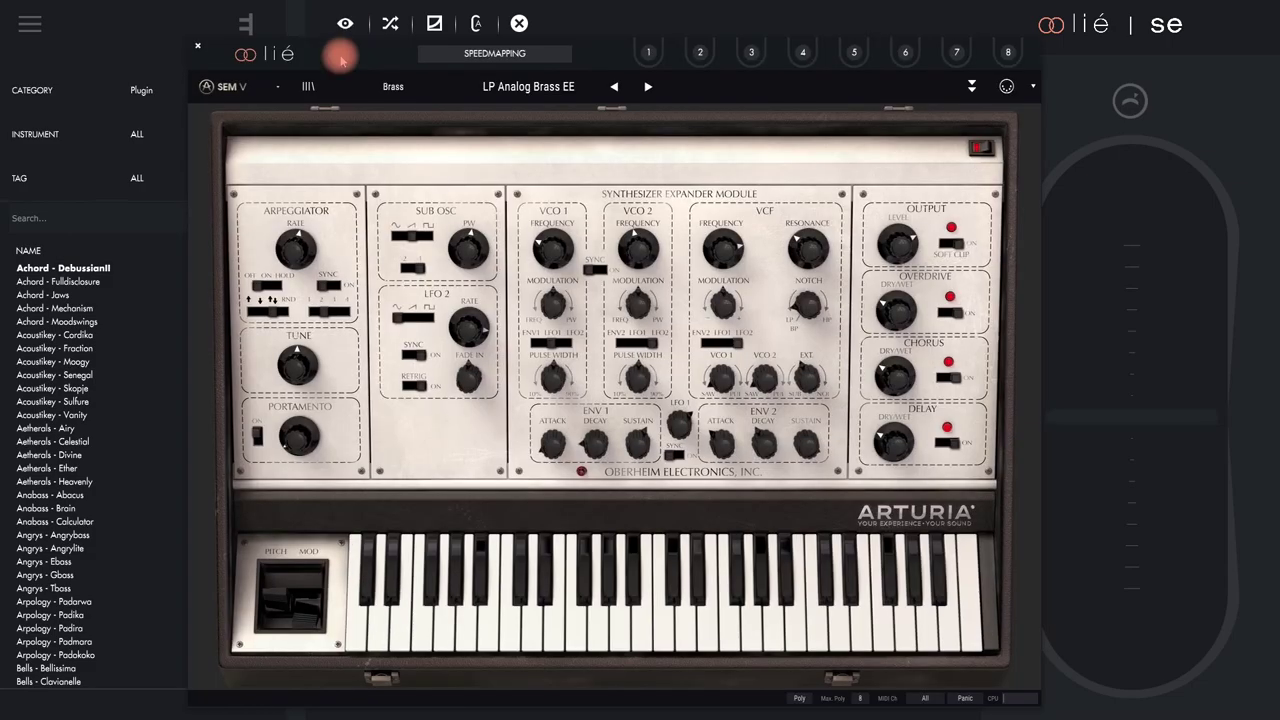
pyautogui.moveTo(341, 60); pyautogui.dragTo(340, 58)
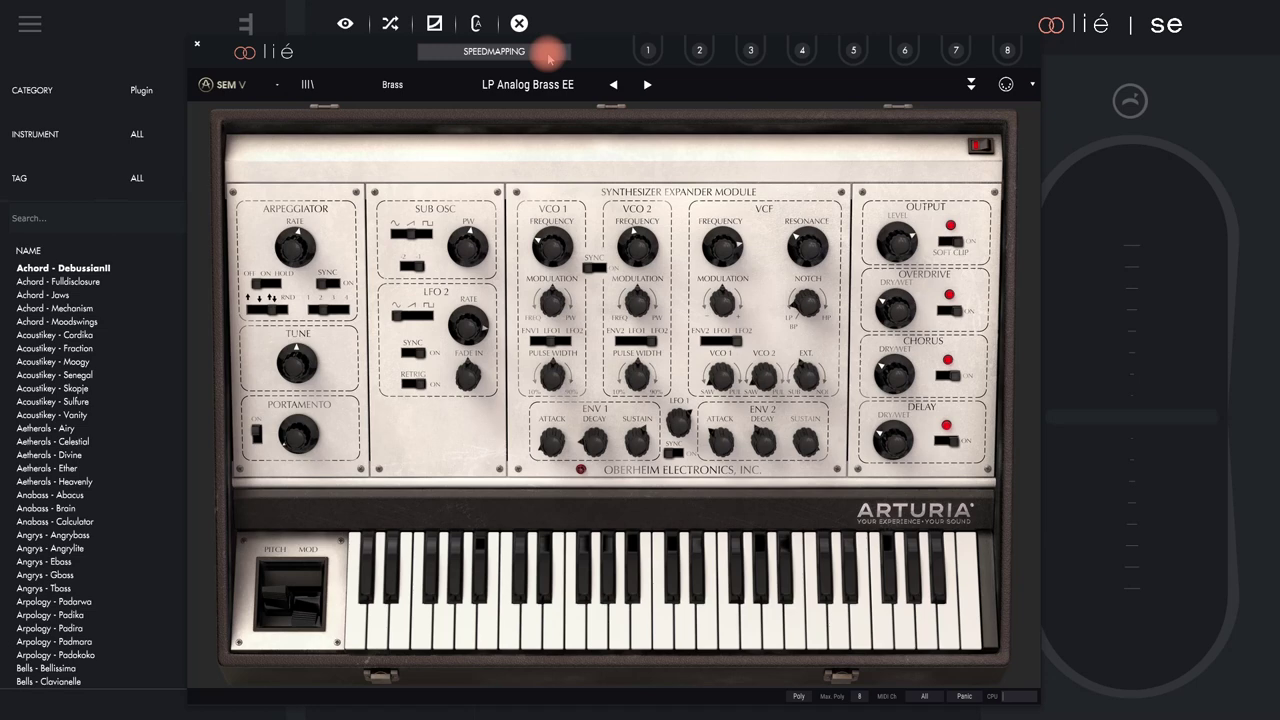
pyautogui.click(549, 55)
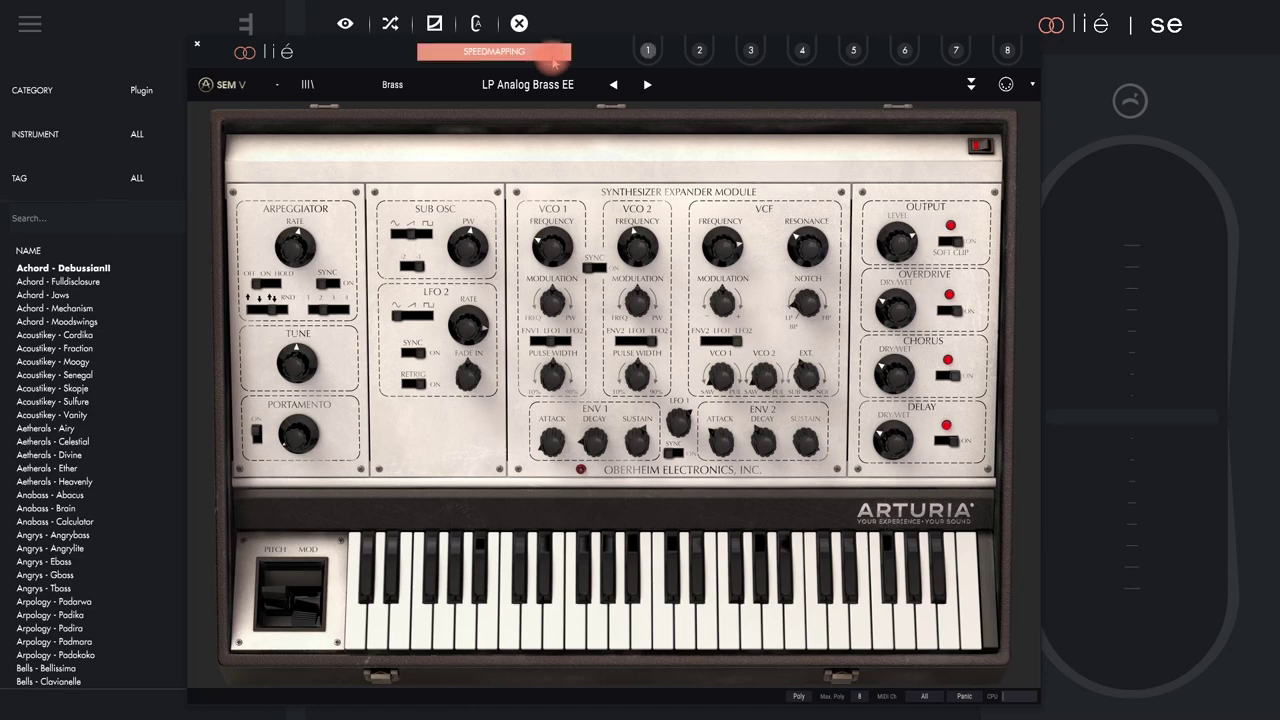
pyautogui.click(723, 248)
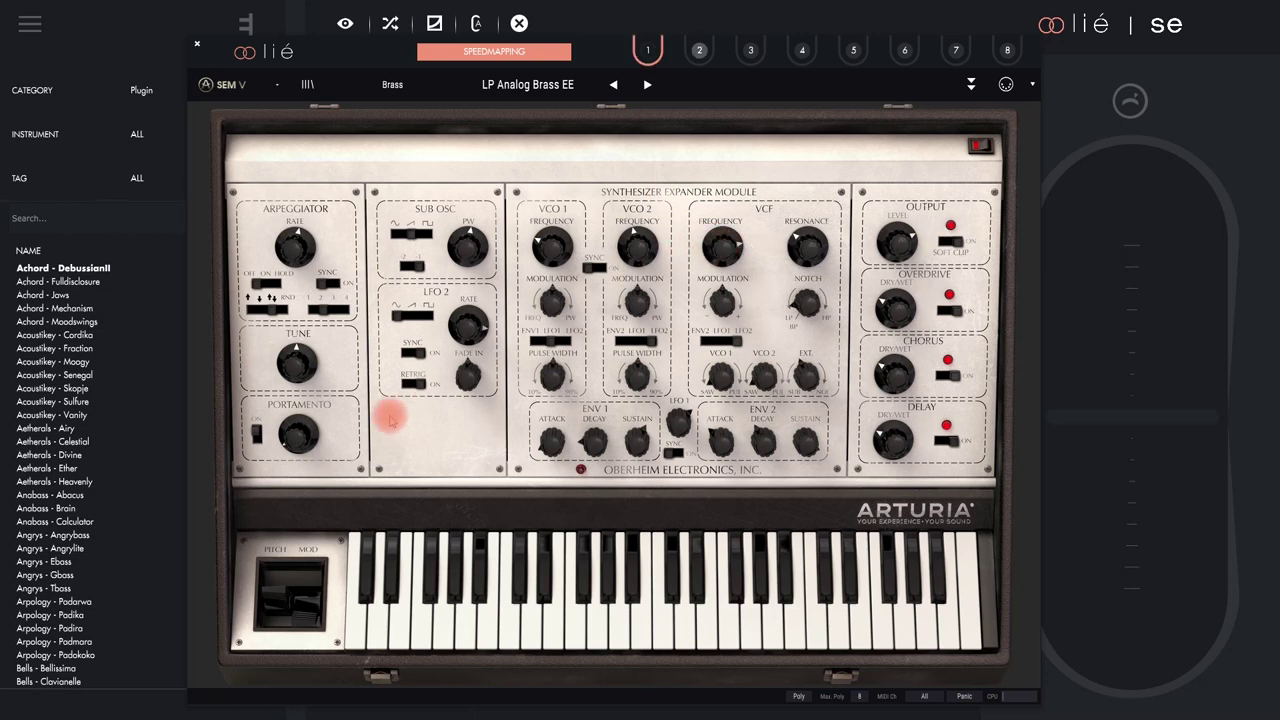
pyautogui.click(307, 618)
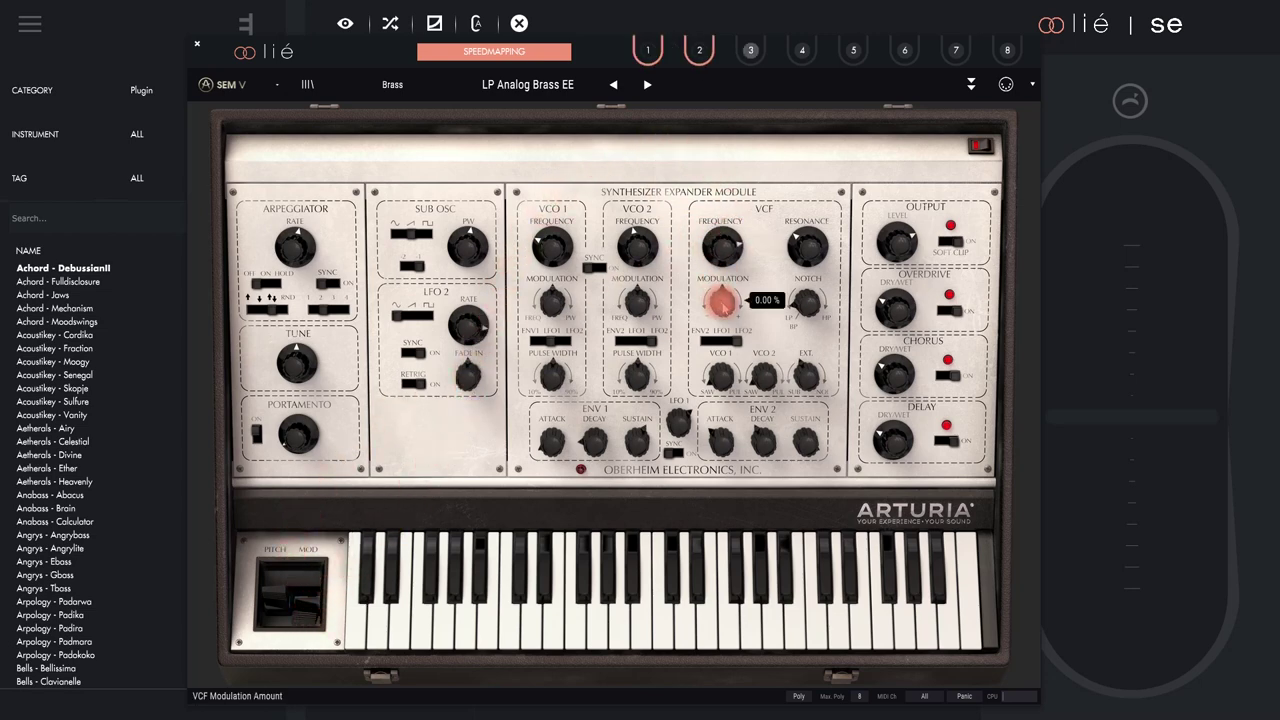
pyautogui.click(720, 300)
pyautogui.click(298, 440)
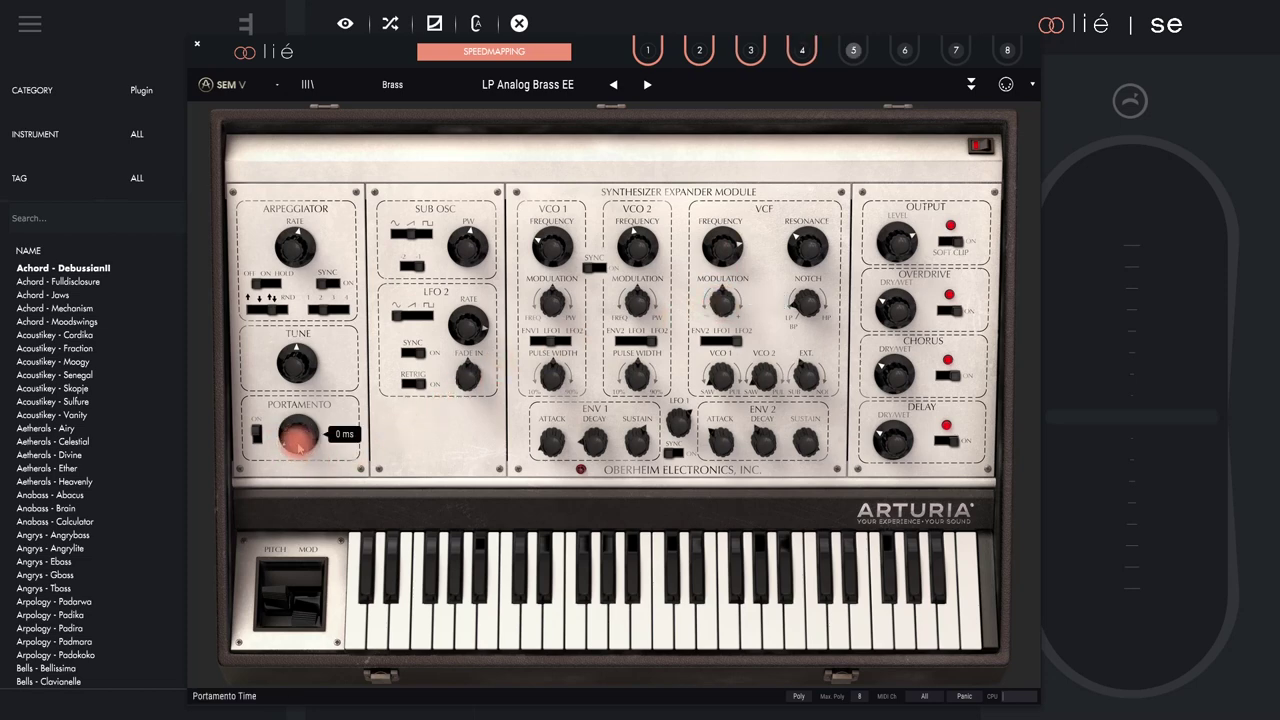
pyautogui.click(198, 45)
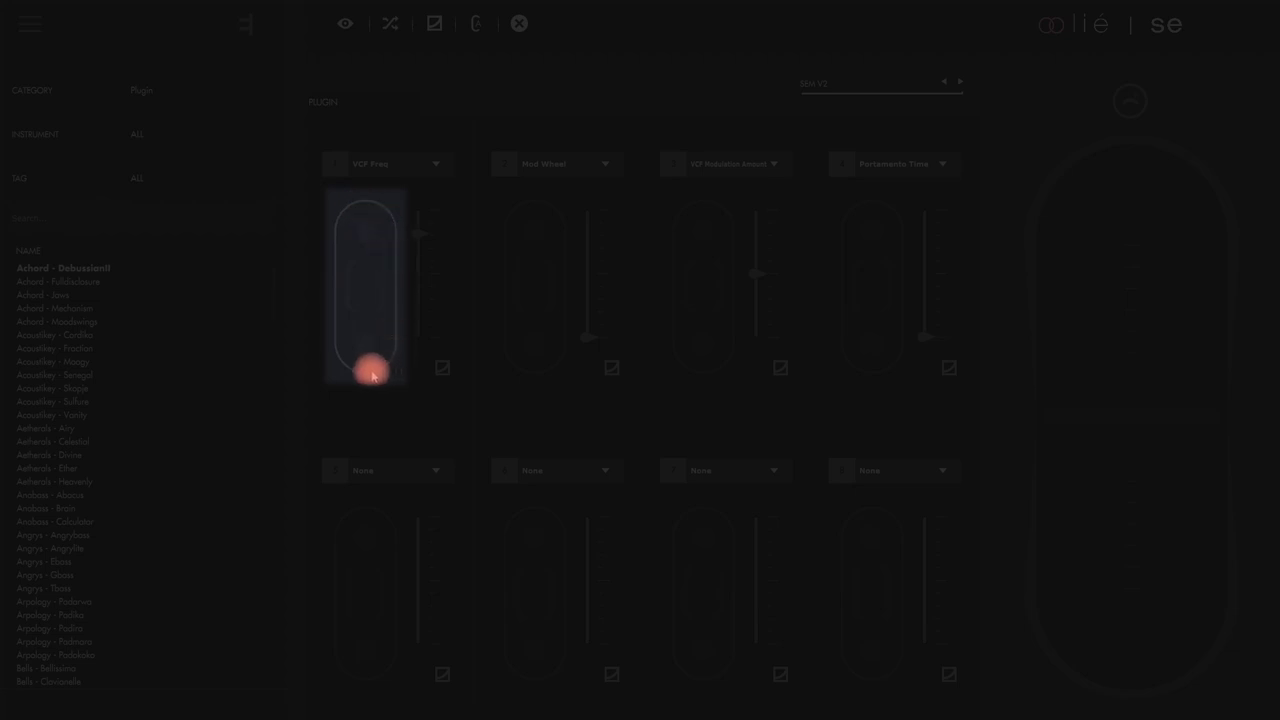
# - Activate the upper dot on slot 1's pad to control VCF Freq
pyautogui.click(364, 230)
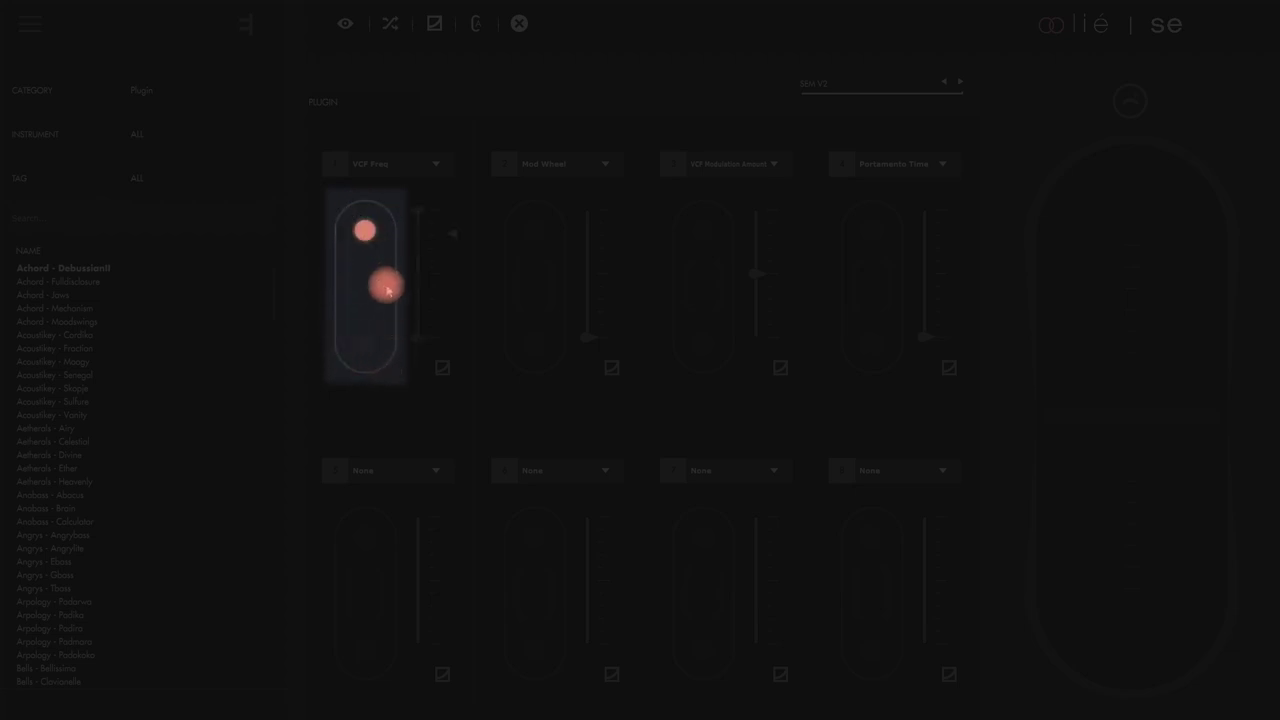
pyautogui.moveTo(387, 288); pyautogui.dragTo(368, 239)
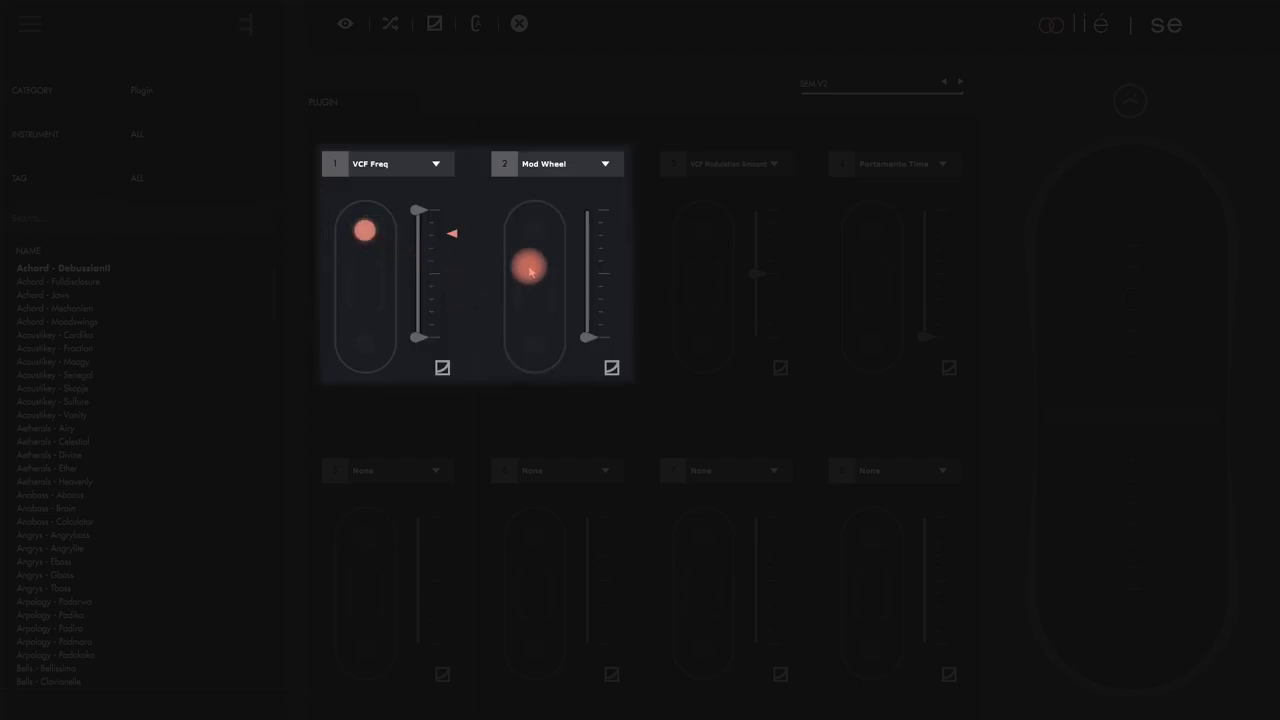
# - Try the right-side bracket on slot 2's pad for Mod Wheel and deactivate it
pyautogui.click(555, 287)
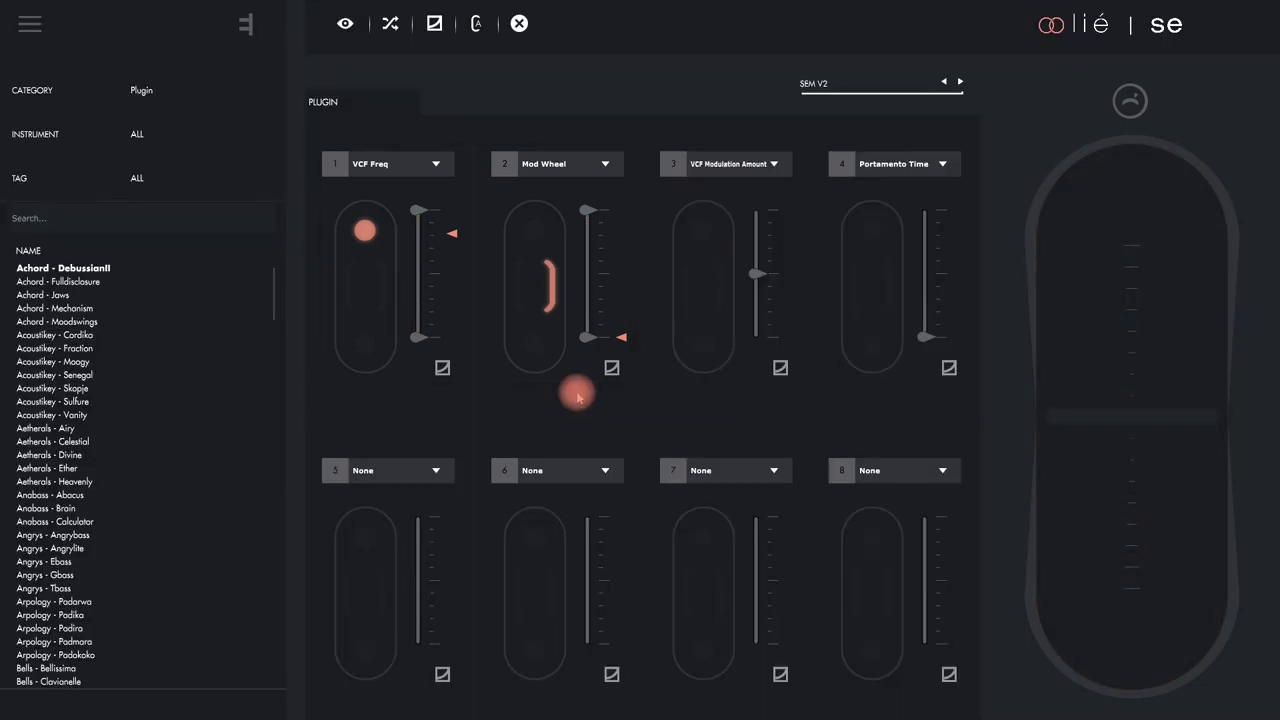
pyautogui.click(543, 287)
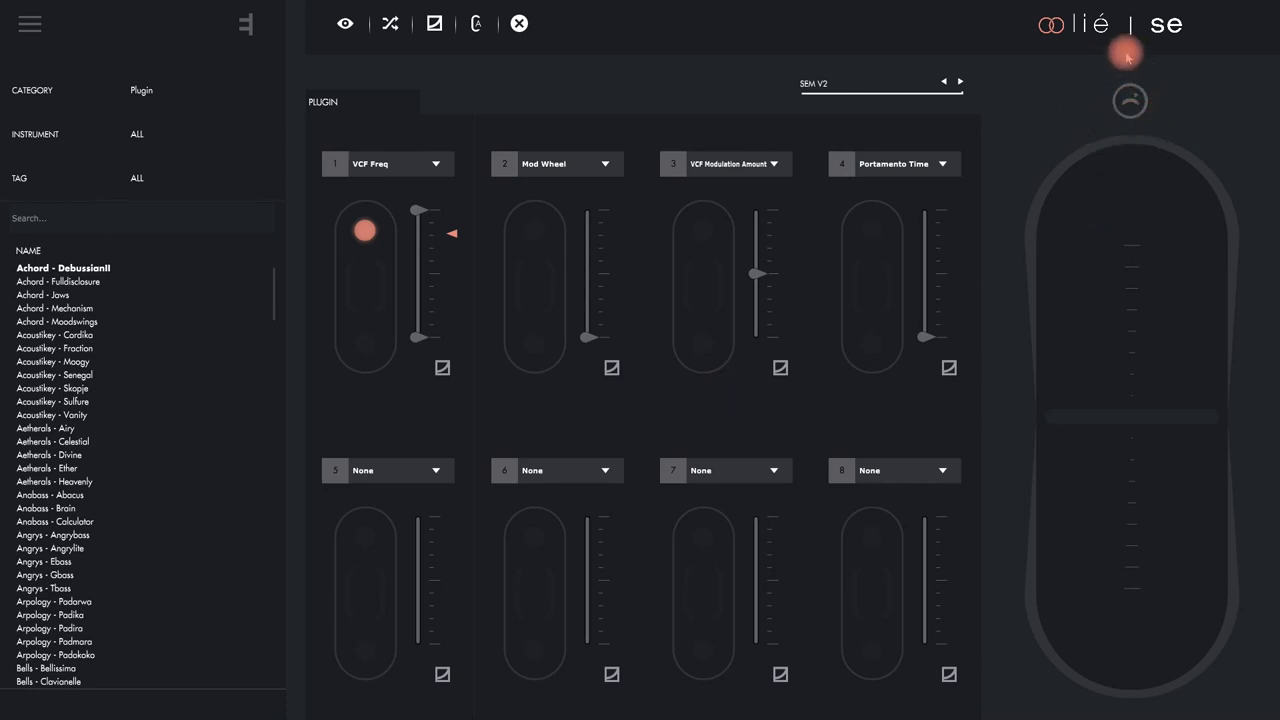
# - Try the toggle above the large touch display and switch it back off
pyautogui.click(1125, 104)
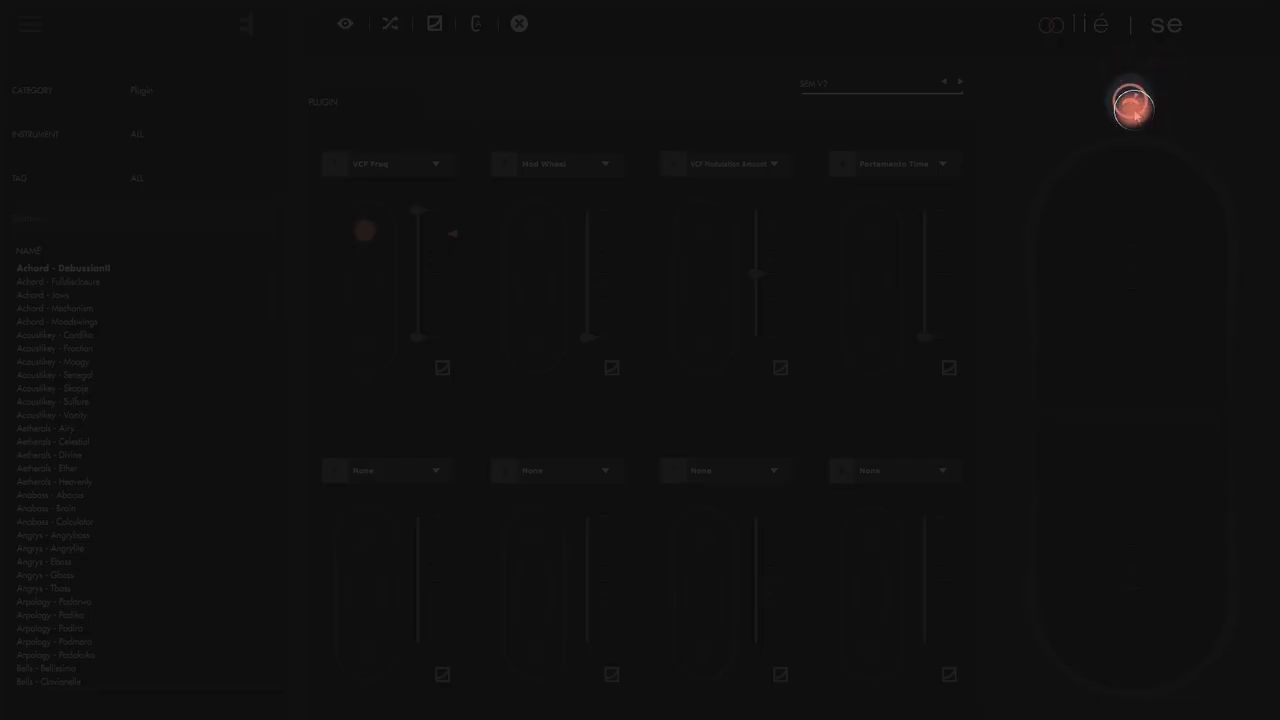
pyautogui.click(1066, 134)
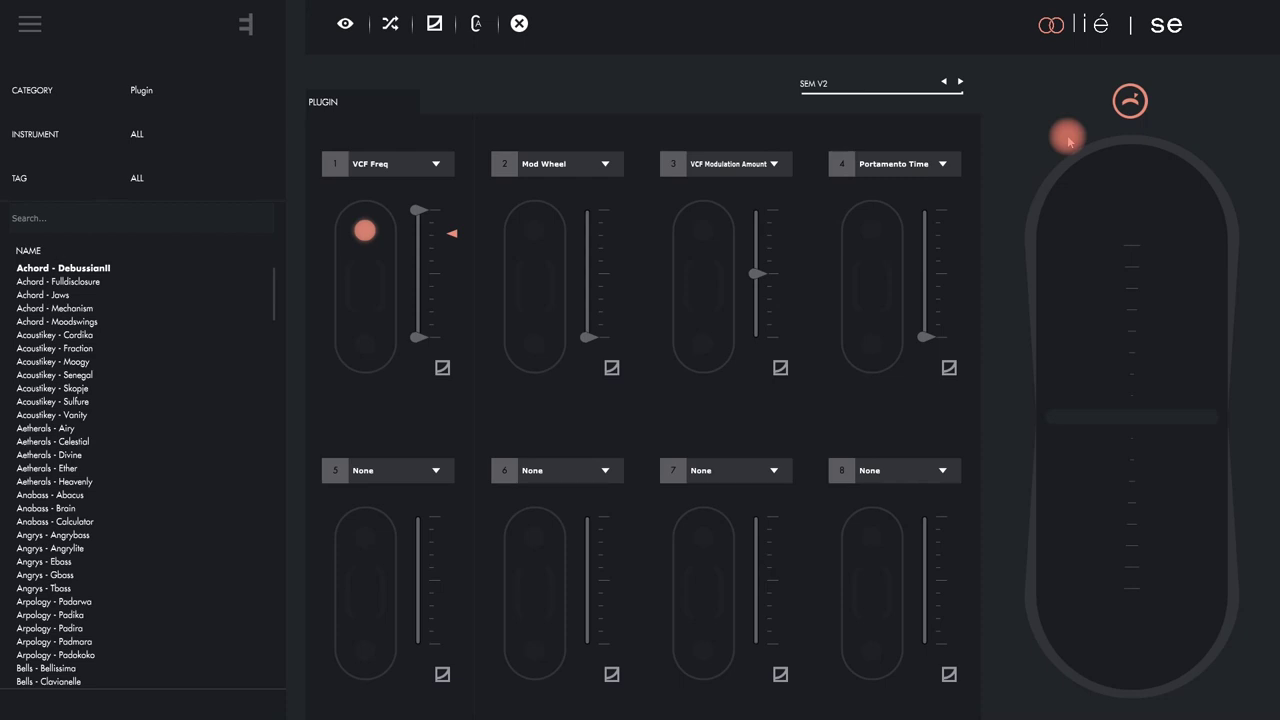
pyautogui.click(1116, 106)
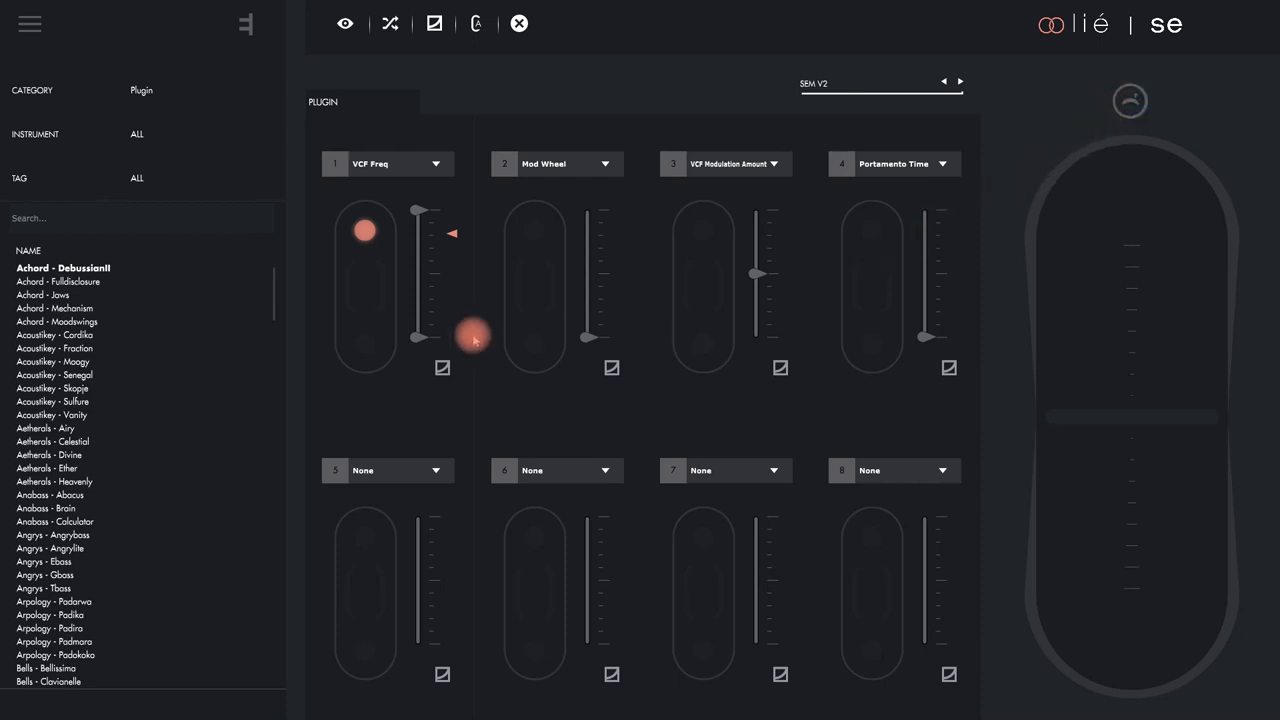
# - Activate slot 2's right-side bracket for Mod Wheel, and limit VCF Freq's minimum to 48 and Mod Wheel's maximum to just above midway
pyautogui.click(547, 281)
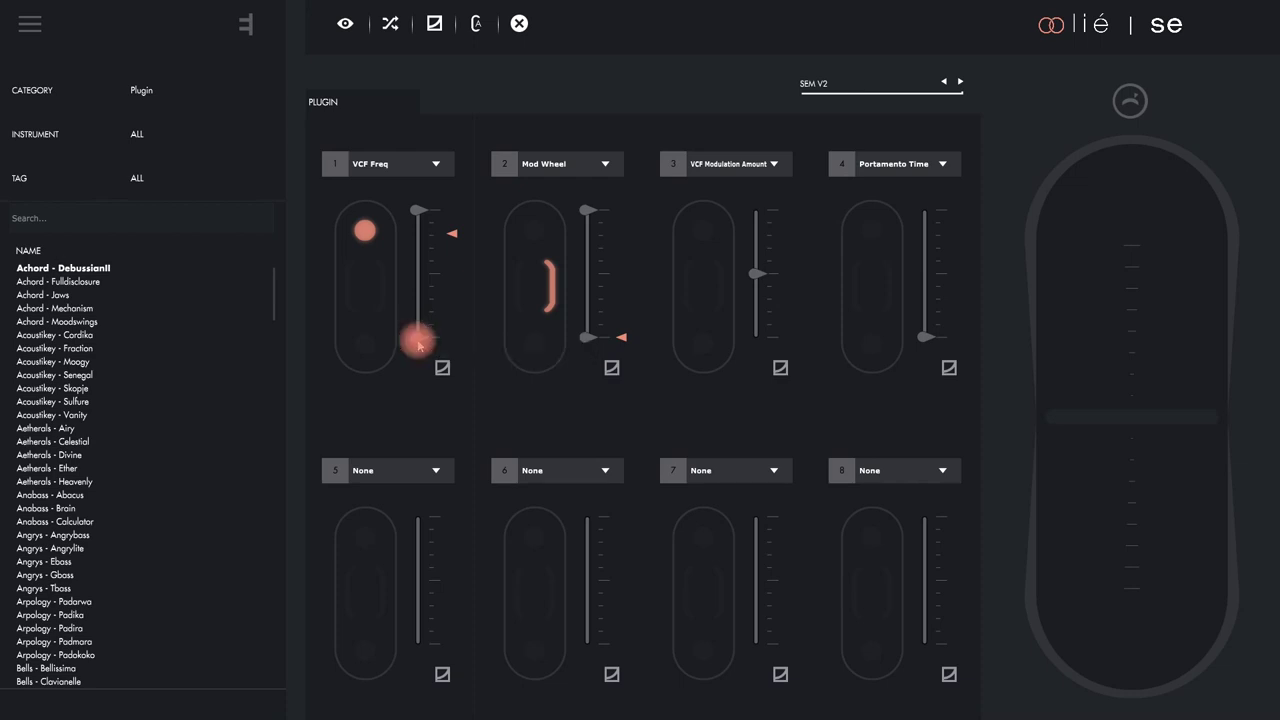
pyautogui.moveTo(418, 344); pyautogui.dragTo(419, 318)
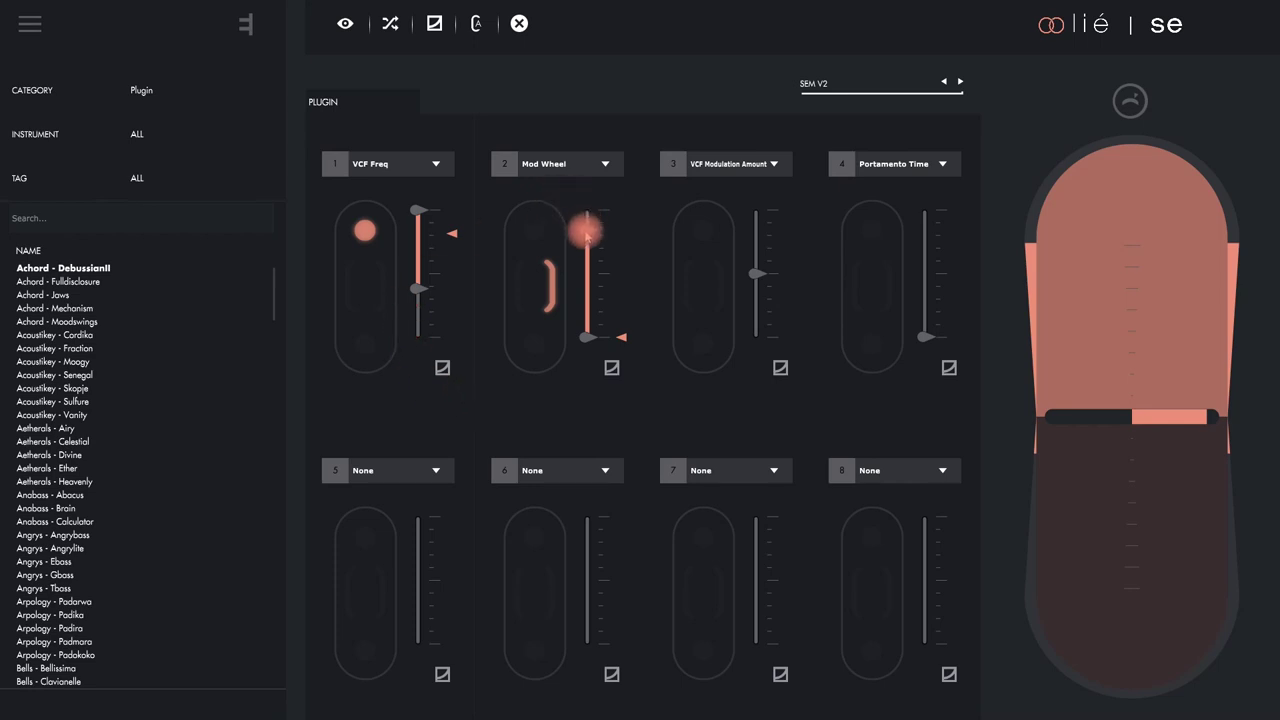
pyautogui.moveTo(587, 234); pyautogui.dragTo(587, 271)
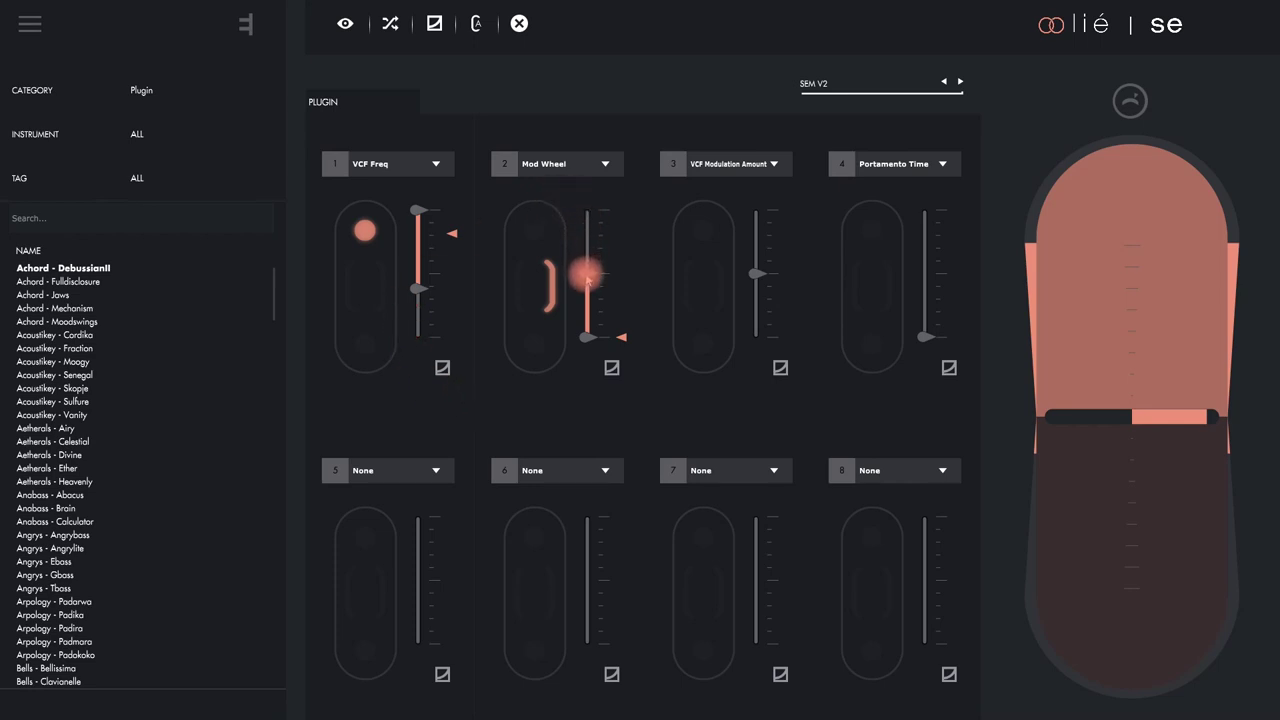
pyautogui.moveTo(587, 279); pyautogui.dragTo(585, 269)
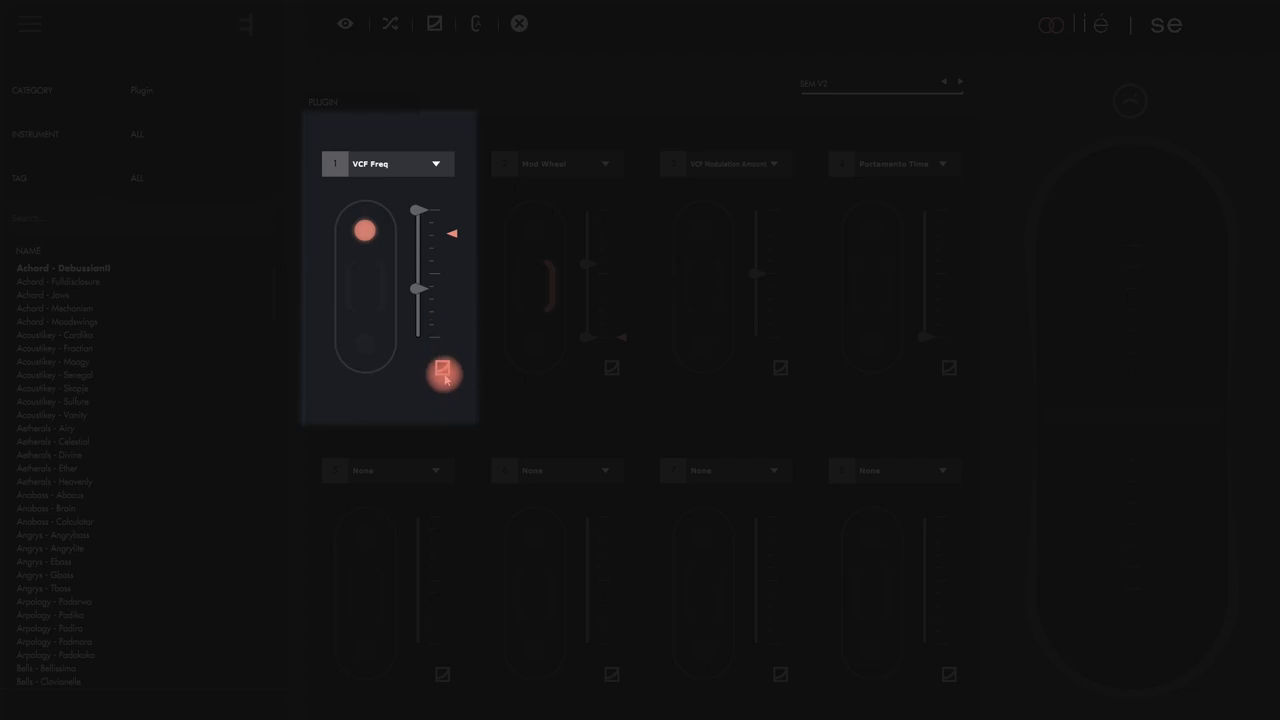
# - Open slot 1's sensitivity curve in the detailed editor and try flipping the curve, restoring its original direction
pyautogui.click(441, 372)
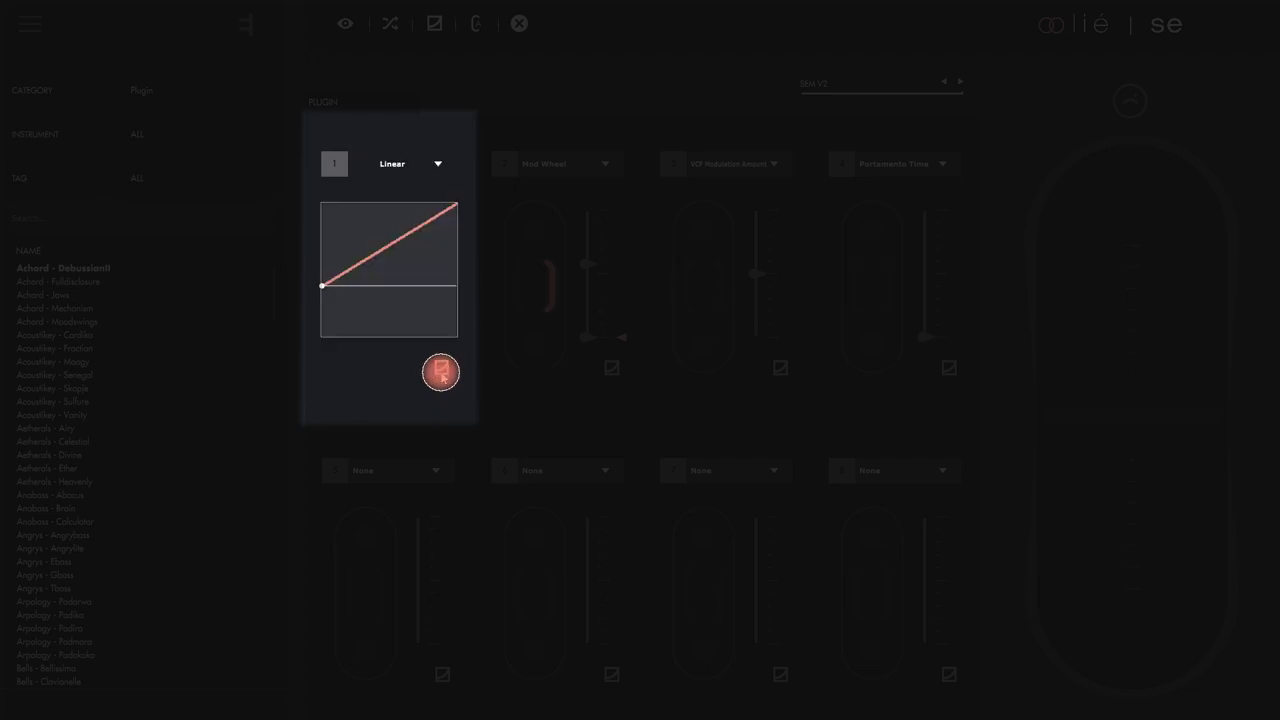
pyautogui.click(423, 280)
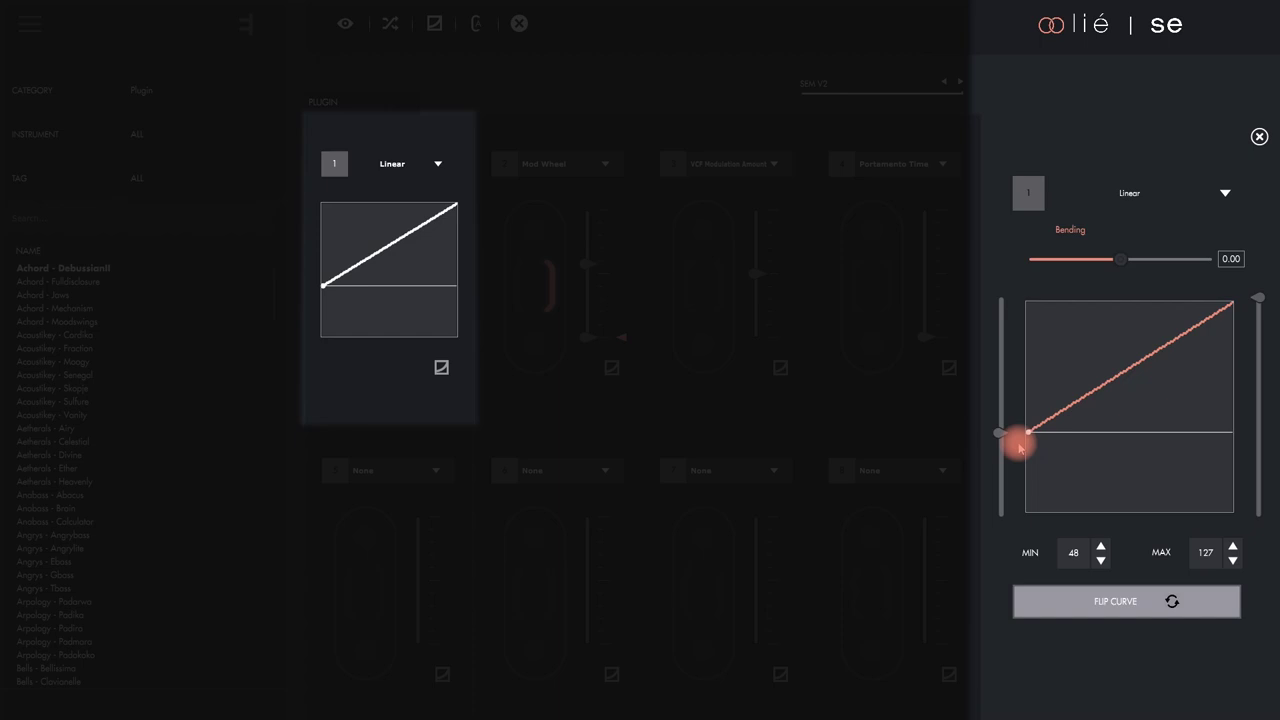
pyautogui.click(1104, 603)
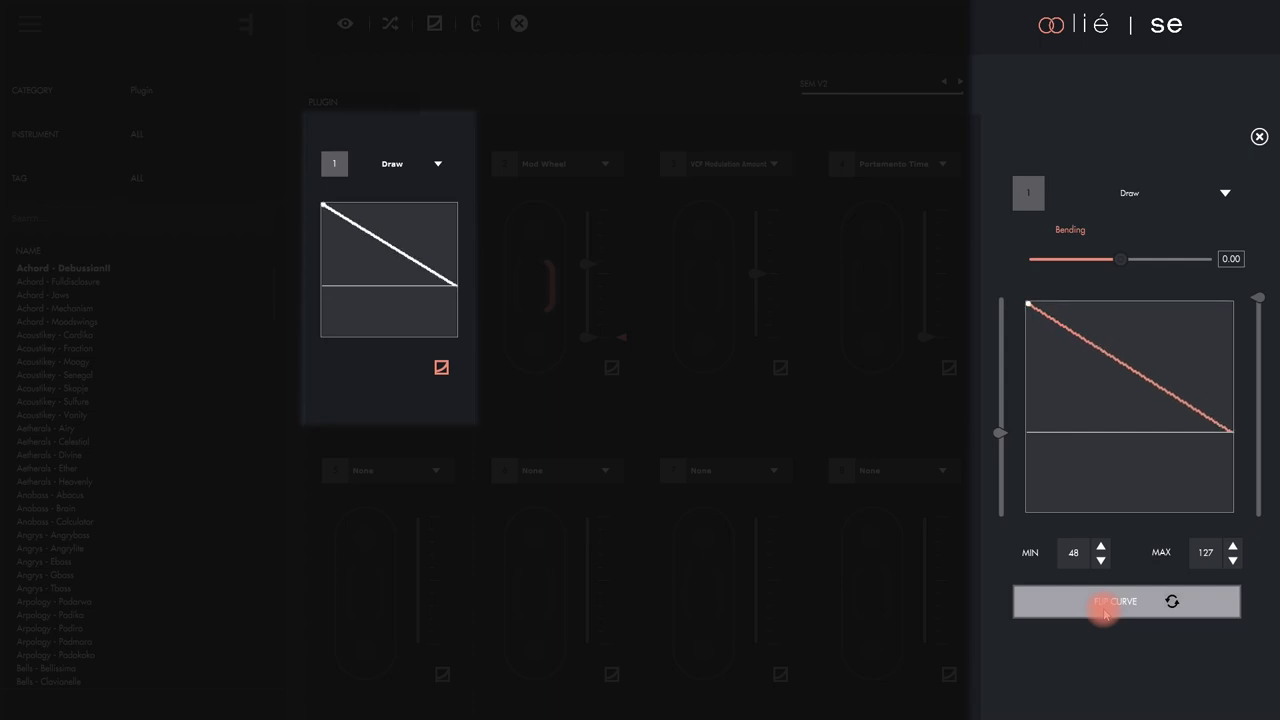
pyautogui.click(1105, 608)
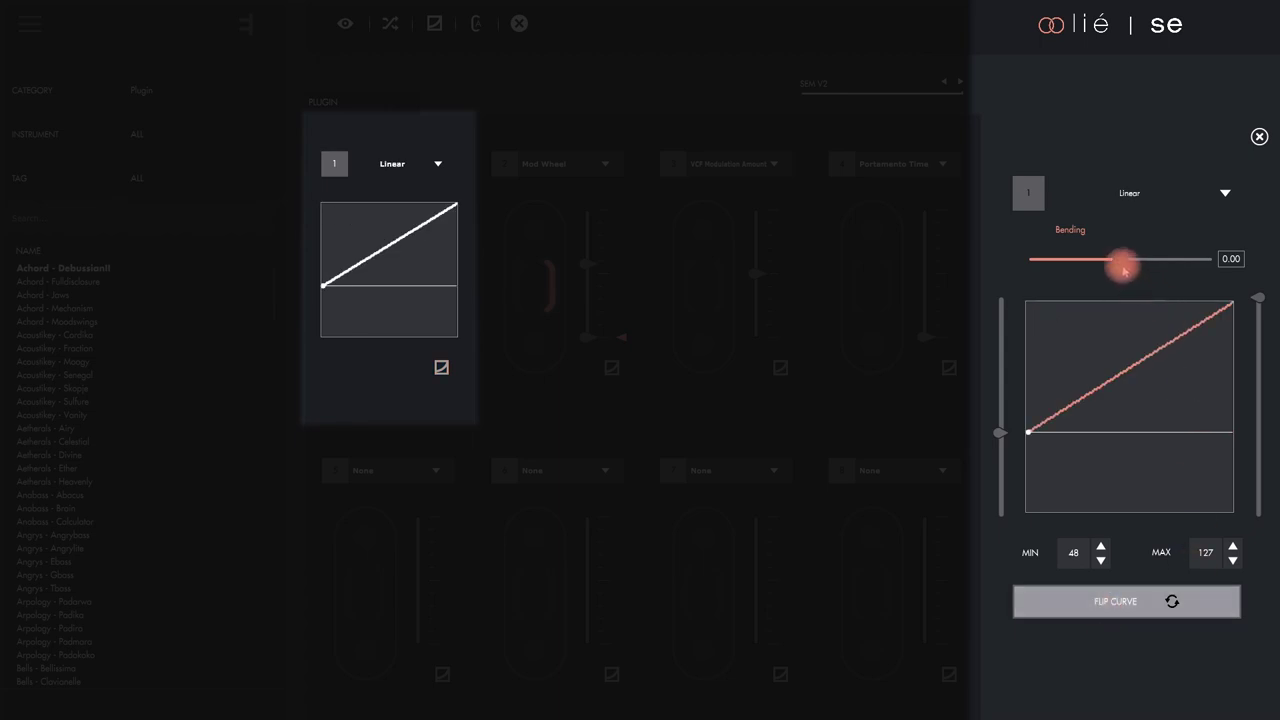
# - Try bending slot 1's curve to -0.61 and return the bending to 0.00
pyautogui.moveTo(1122, 263); pyautogui.dragTo(1067, 268)
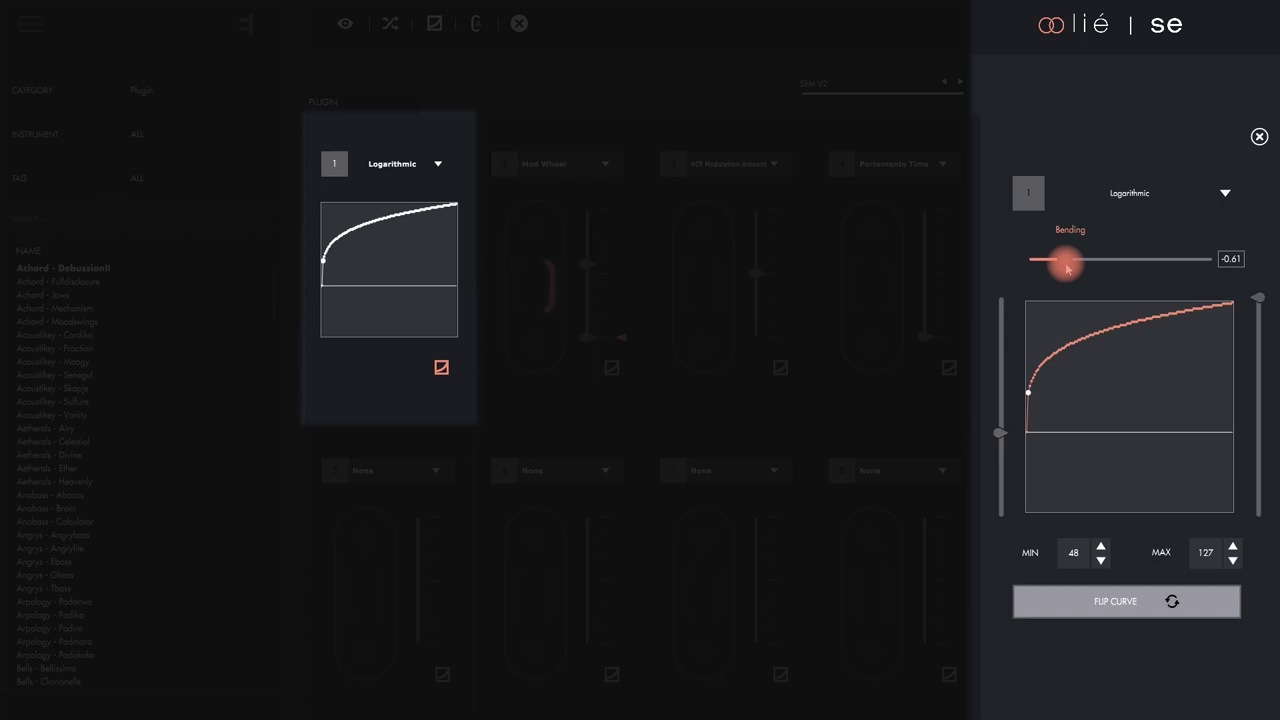
pyautogui.click(1108, 192)
pyautogui.click(1104, 262)
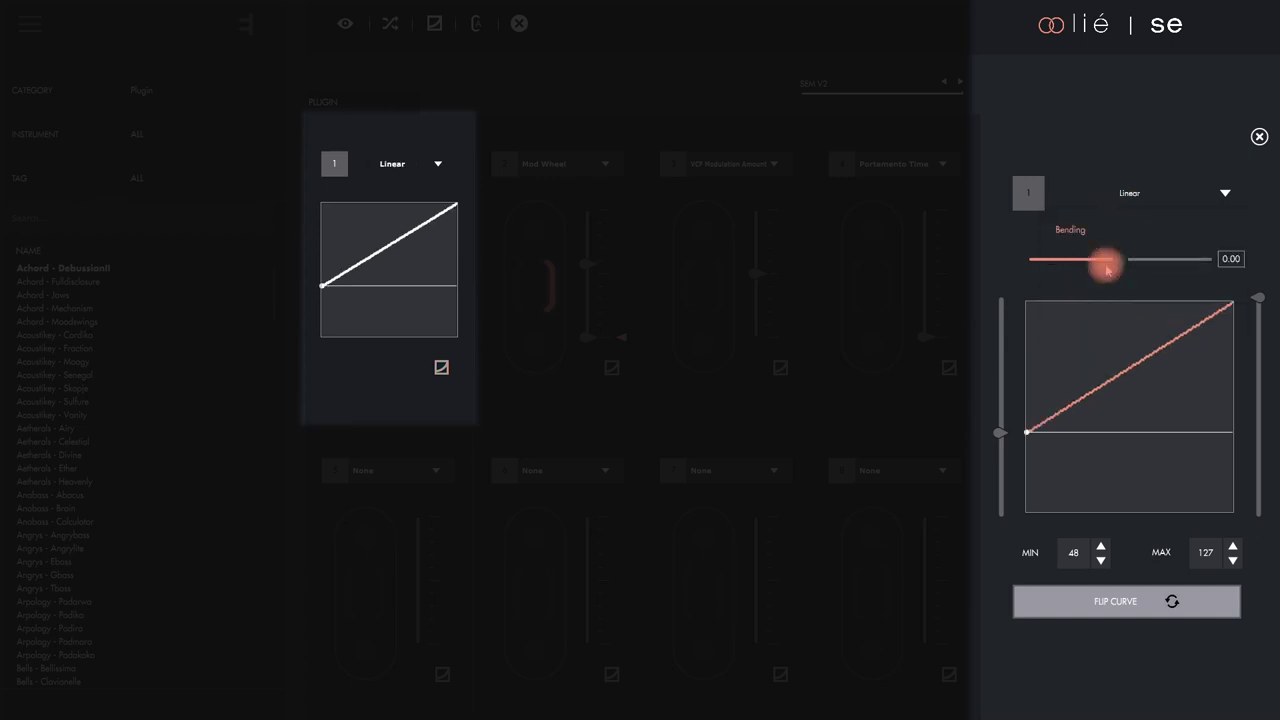
# - Draw a custom freehand curve with several peaks for slot 1 and close the curve editor
pyautogui.moveTo(1034, 429)
pyautogui.mouseDown()
pyautogui.moveTo(1049, 383)
pyautogui.moveTo(1088, 428)
pyautogui.moveTo(1154, 360)
pyautogui.moveTo(1211, 383)
pyautogui.moveTo(1253, 316)
pyautogui.mouseUp()
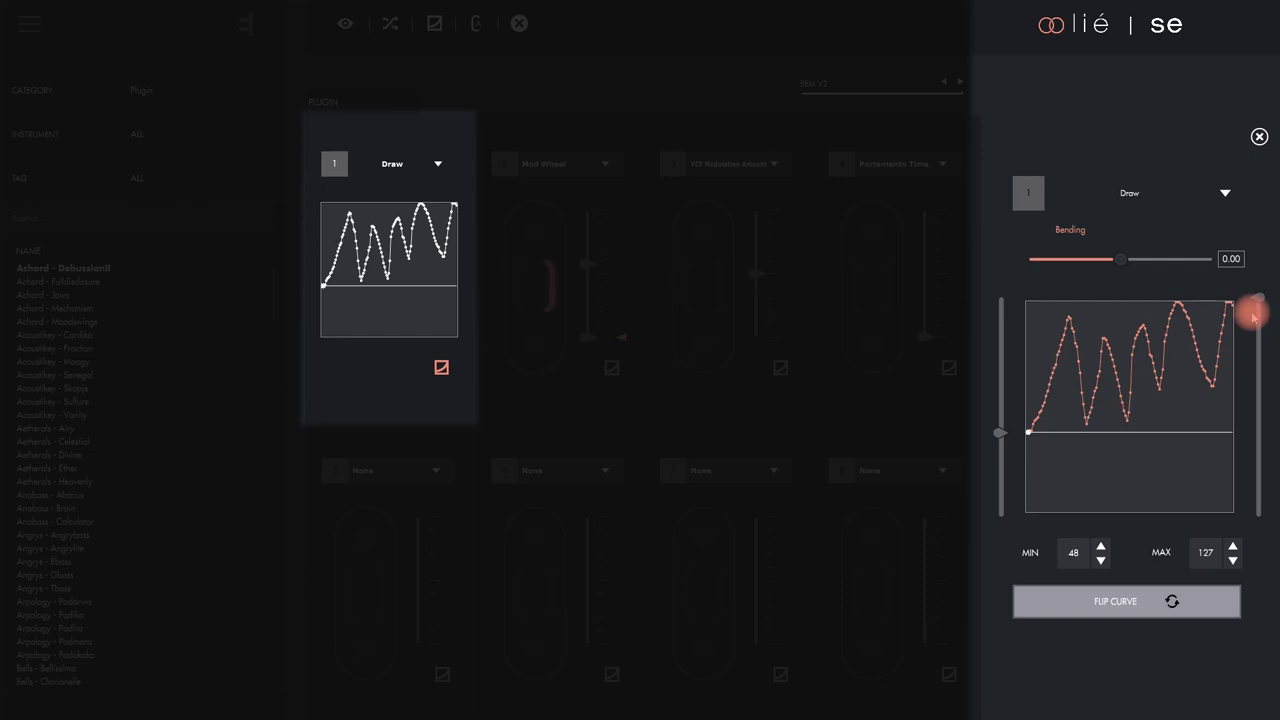
pyautogui.click(1259, 136)
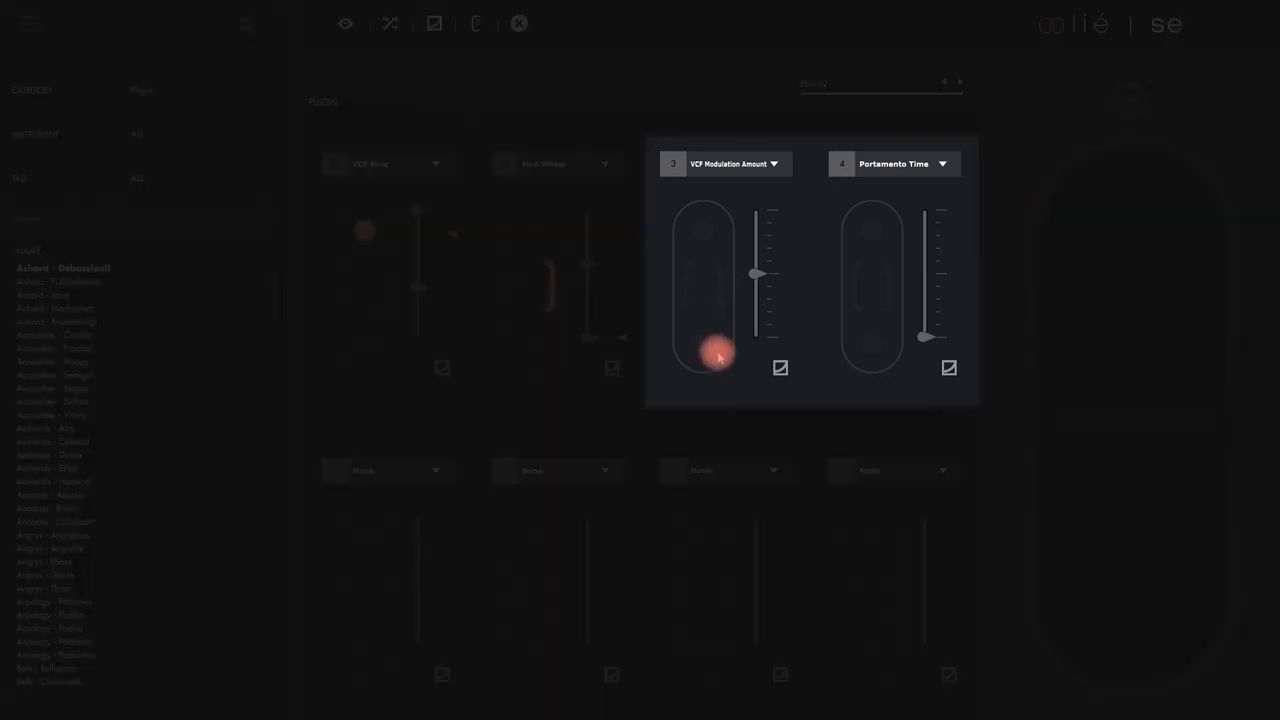
# - Activate the lower dot on slot 3's pad for VCF Modulation Amount and the left-side bracket on slot 4's pad for Portamento Time
pyautogui.click(708, 345)
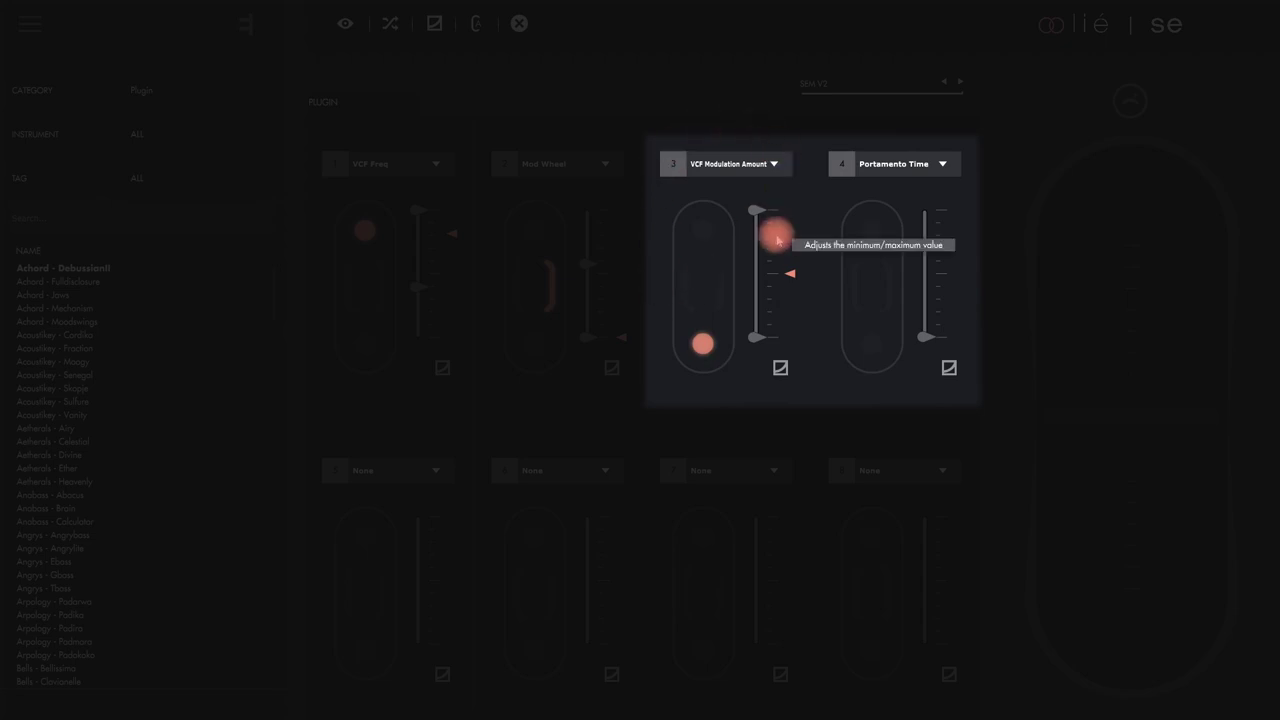
pyautogui.click(857, 281)
pyautogui.moveTo(857, 281)
pyautogui.mouseDown()
pyautogui.moveTo(863, 349)
pyautogui.moveTo(832, 382)
pyautogui.mouseUp()
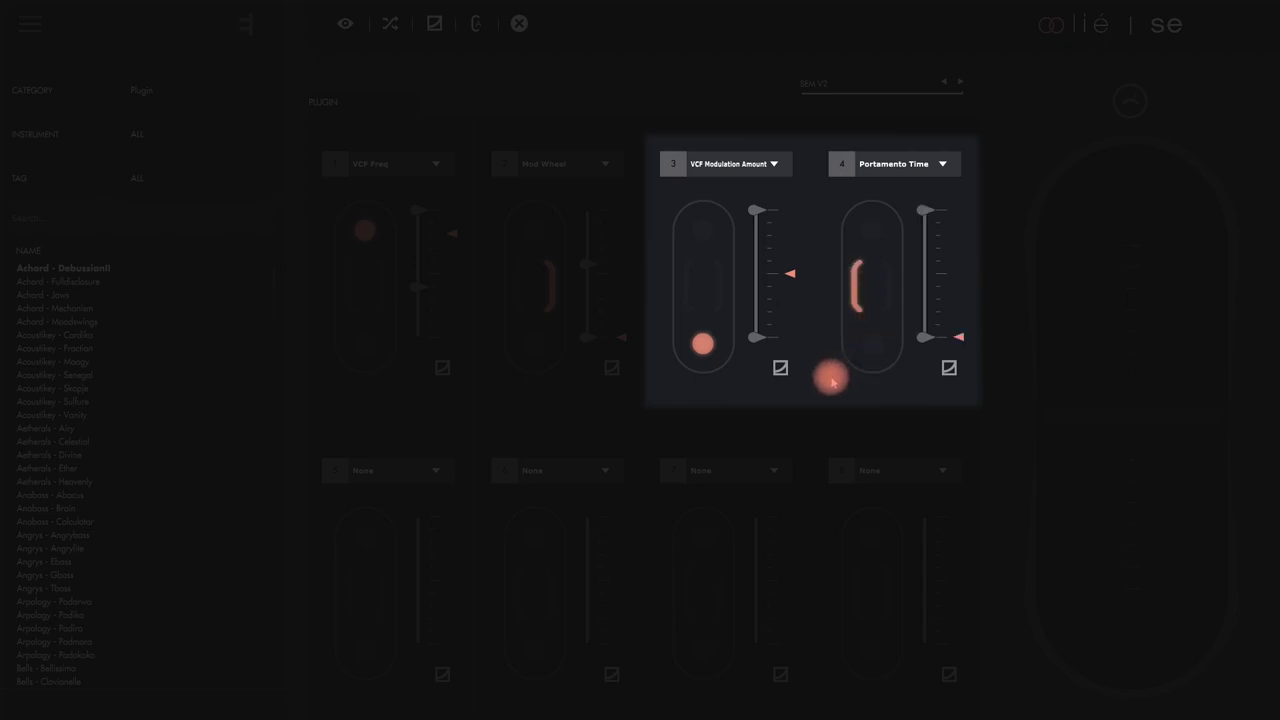
# - Raise VCF Modulation Amount's minimum to the middle of its range and lower Portamento Time's maximum to the middle
pyautogui.moveTo(755, 337); pyautogui.dragTo(752, 274)
pyautogui.moveTo(918, 212); pyautogui.dragTo(929, 271)
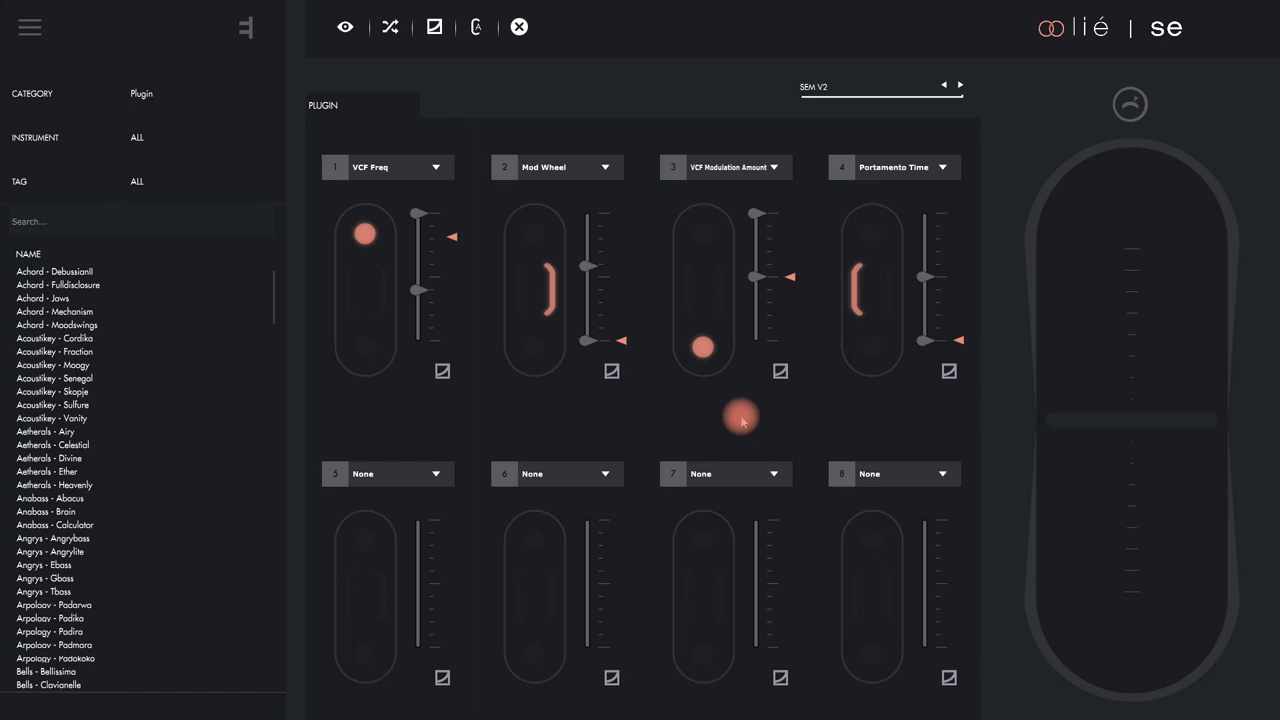
# - Save the current mapping as a new preset named Tutorial
pyautogui.click(36, 28)
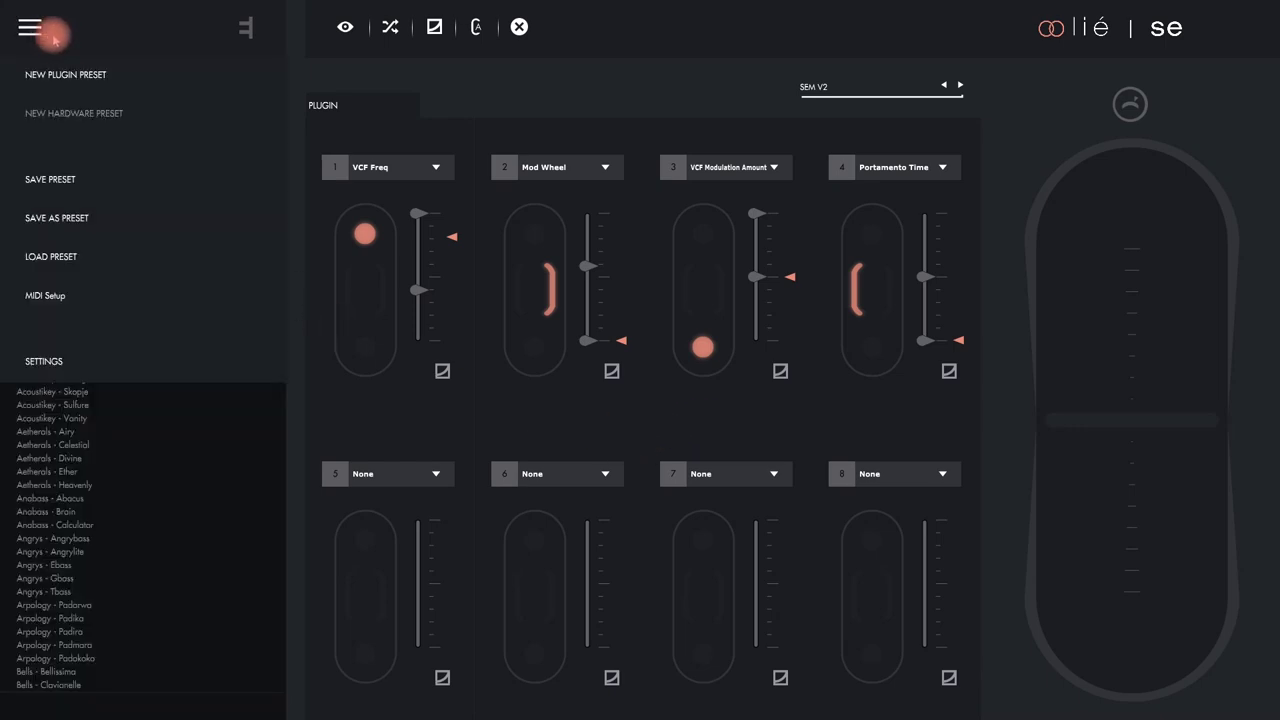
pyautogui.click(105, 218)
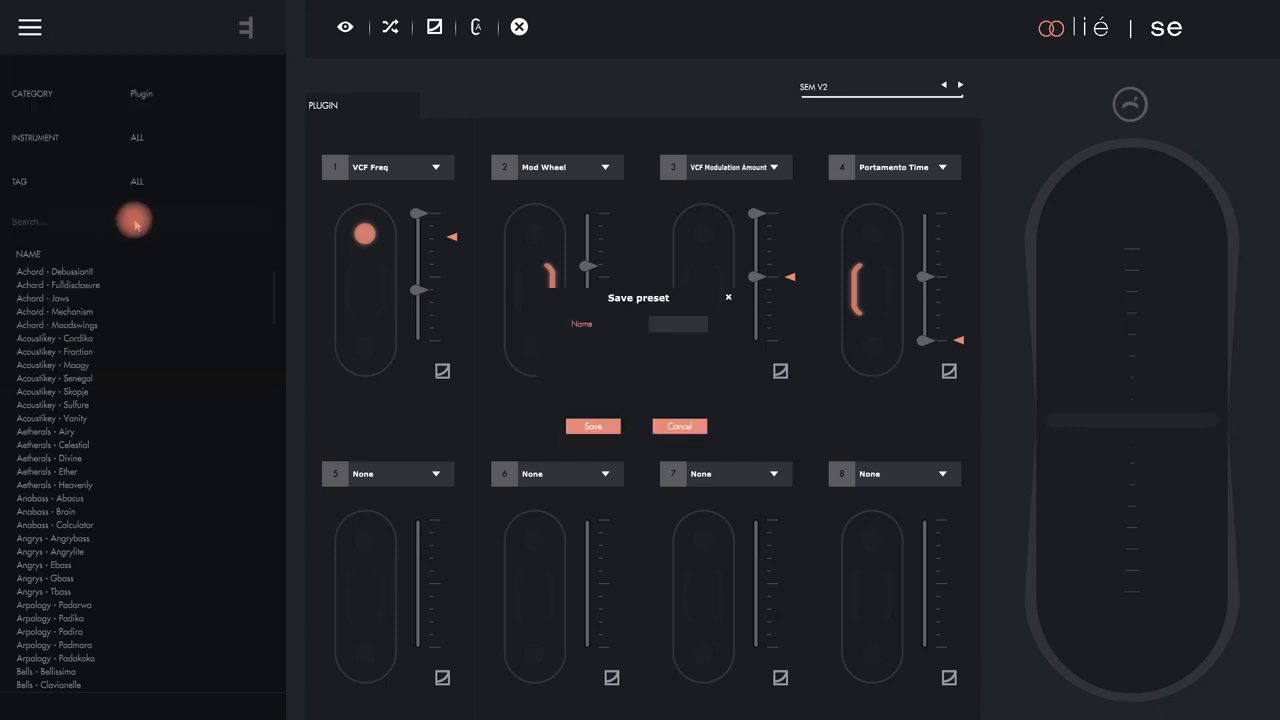
pyautogui.click(663, 323)
pyautogui.write('Tutorial')
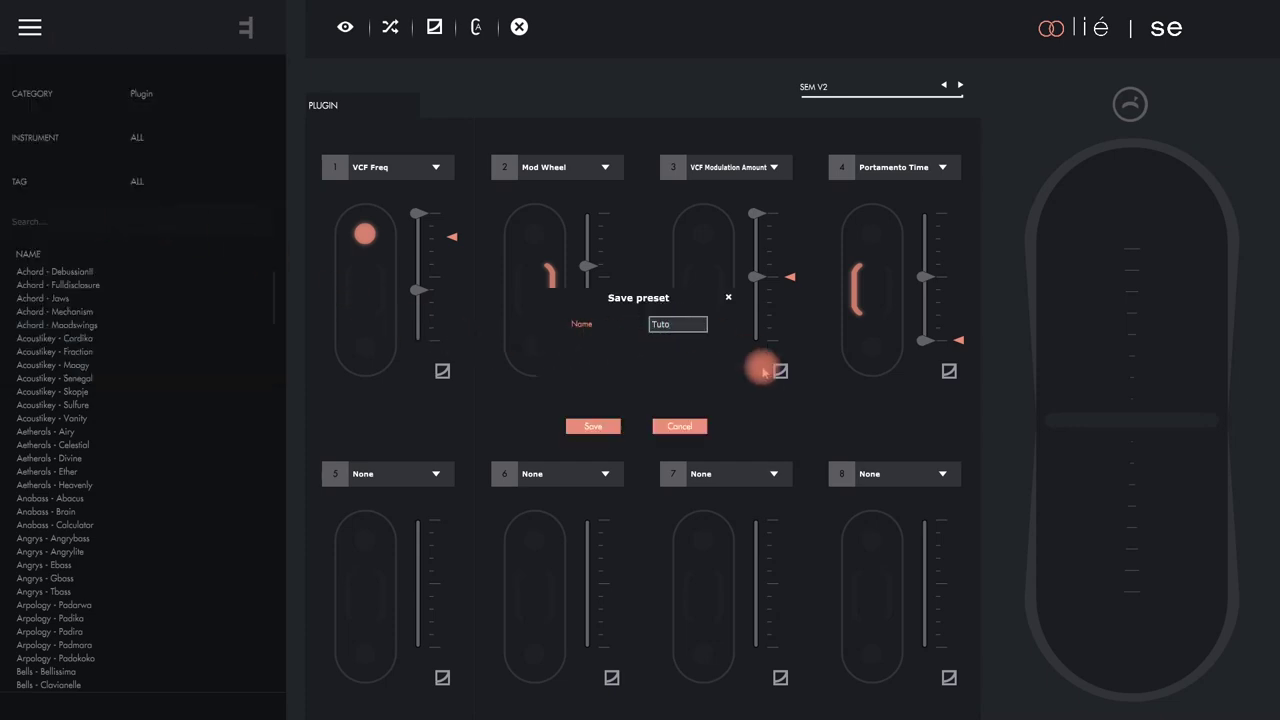
pyautogui.click(597, 428)
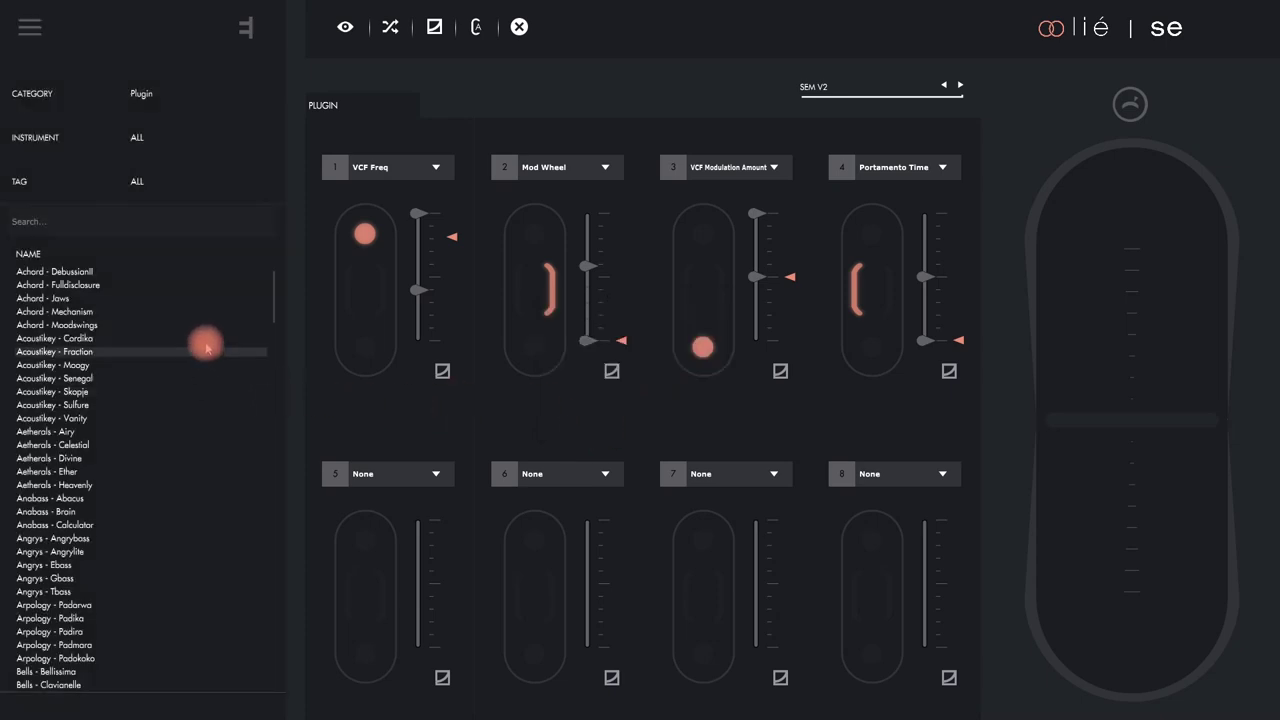
# - Find the Tutorial preset in the preset list and load it
pyautogui.moveTo(271, 286); pyautogui.dragTo(246, 623)
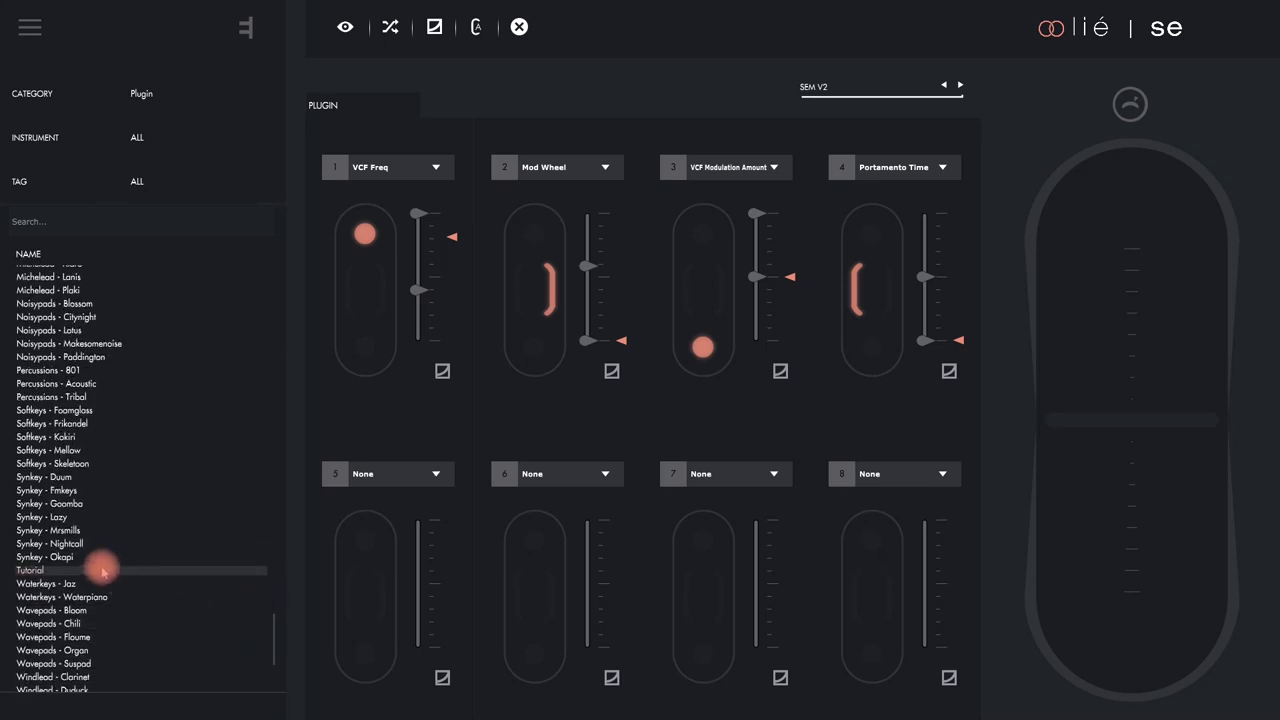
pyautogui.click(103, 572)
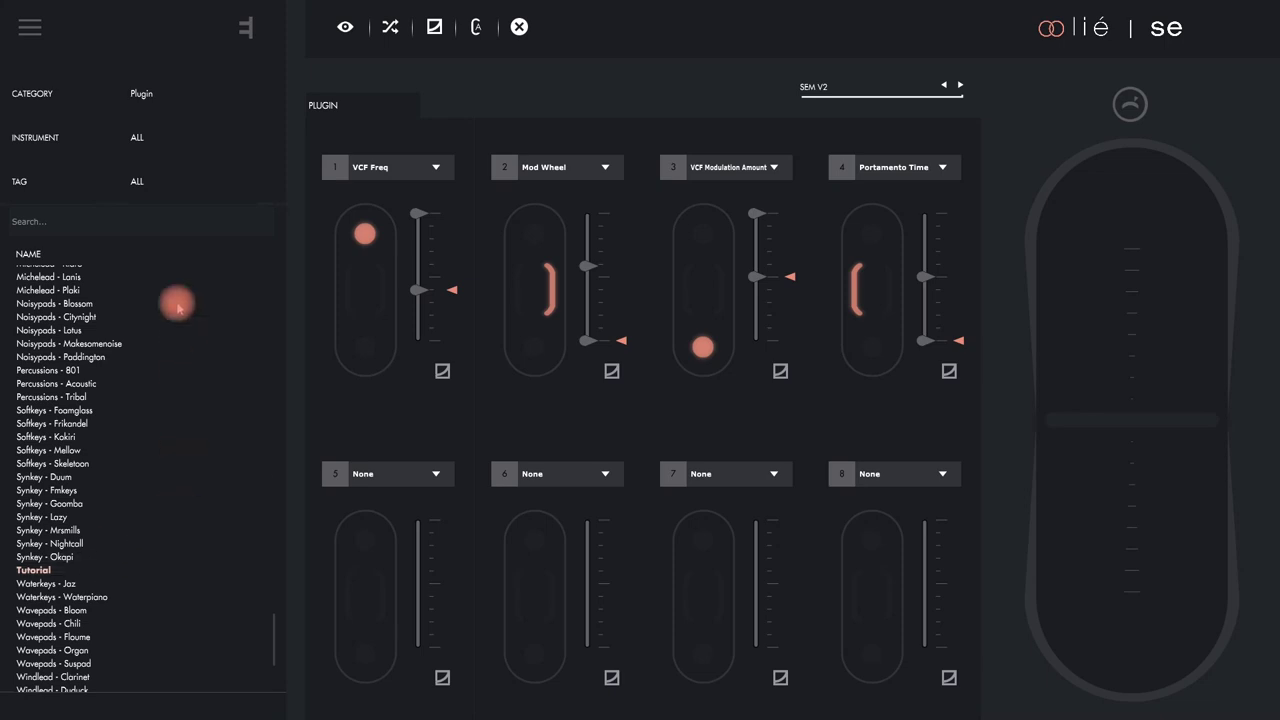
# - Edit the Tutorial preset's tags, selecting BRASS and FAVORITE, and save them
pyautogui.click(169, 181)
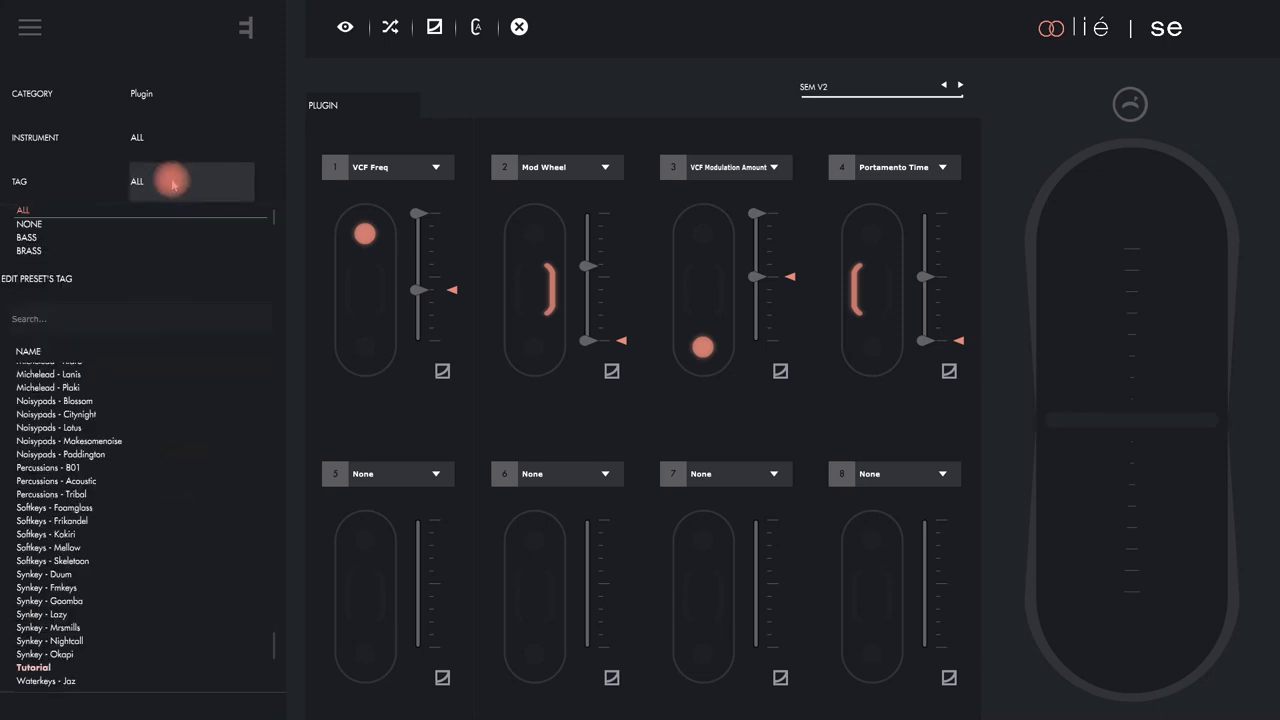
pyautogui.click(50, 278)
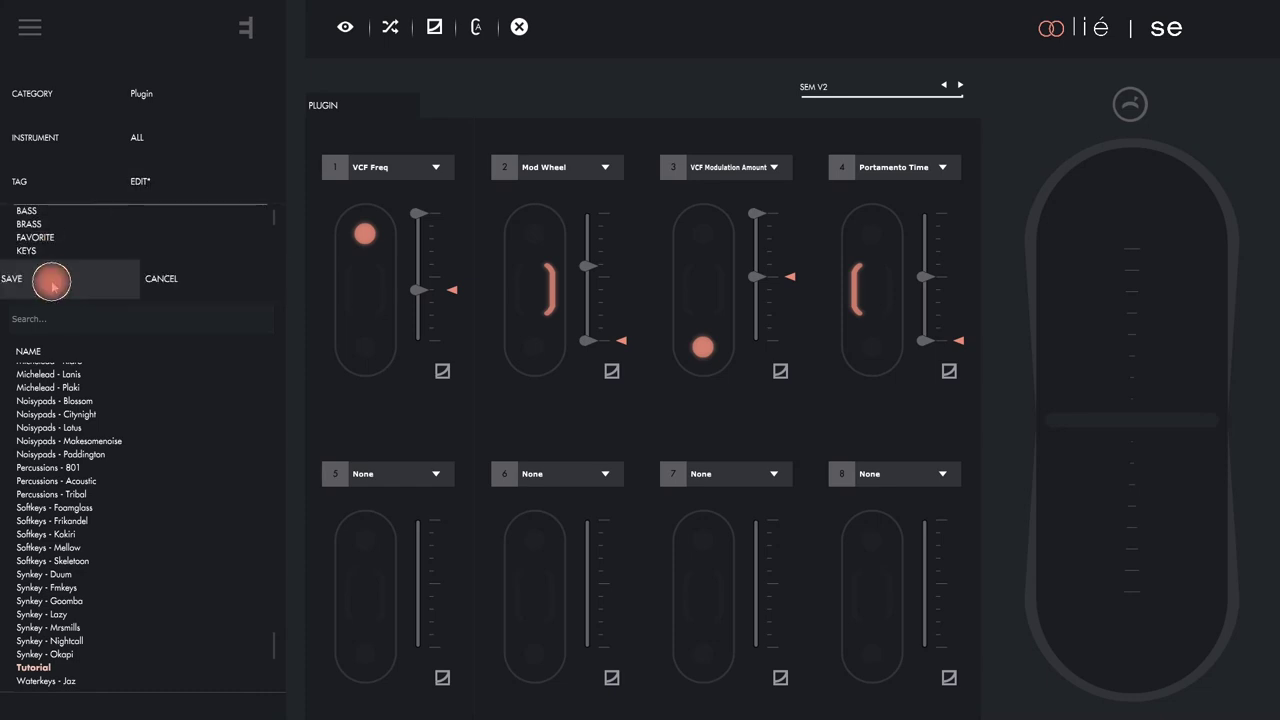
pyautogui.click(81, 226)
pyautogui.click(81, 237)
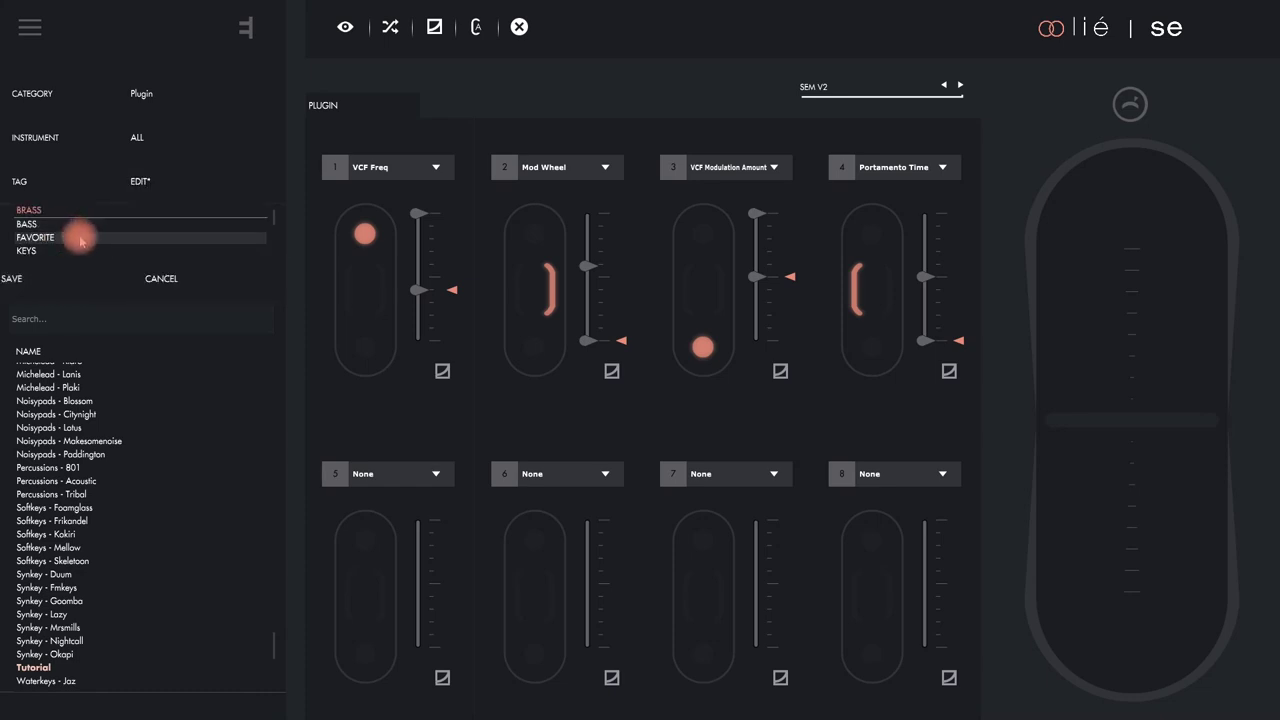
pyautogui.click(29, 283)
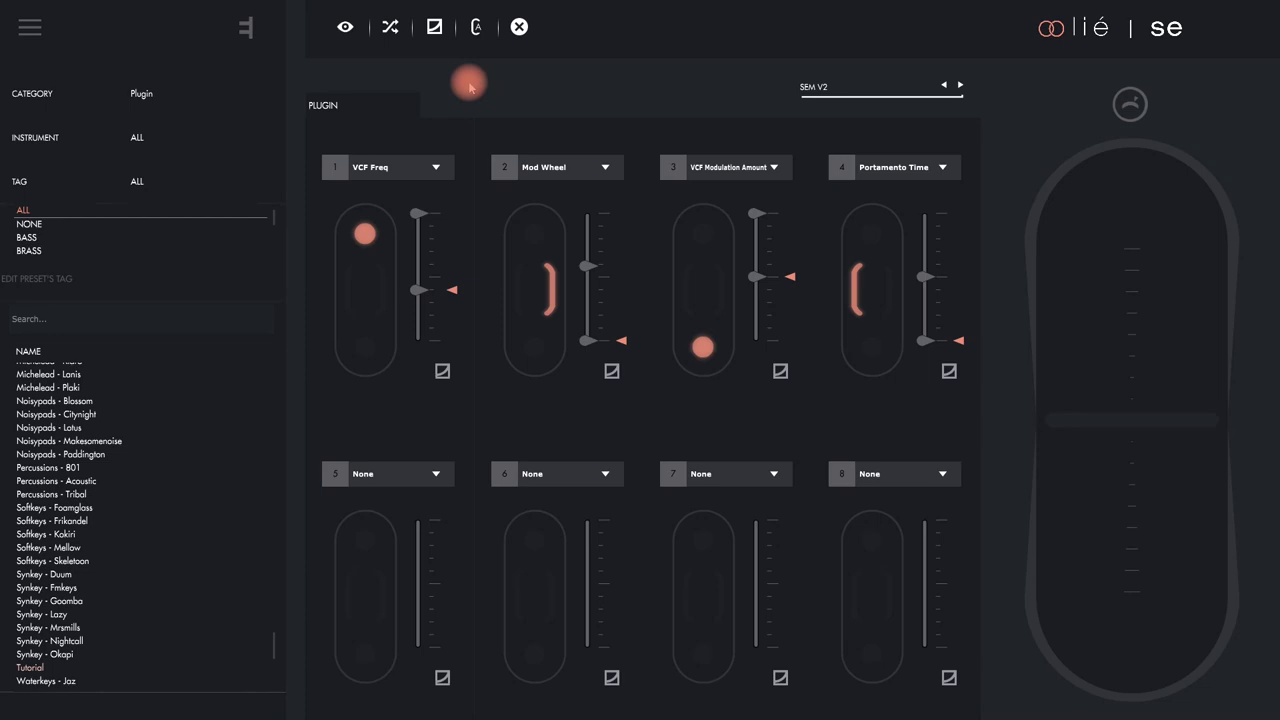
# - Switch slots 2, 3 and 4 to the upper dot on their pads
pyautogui.click(534, 233)
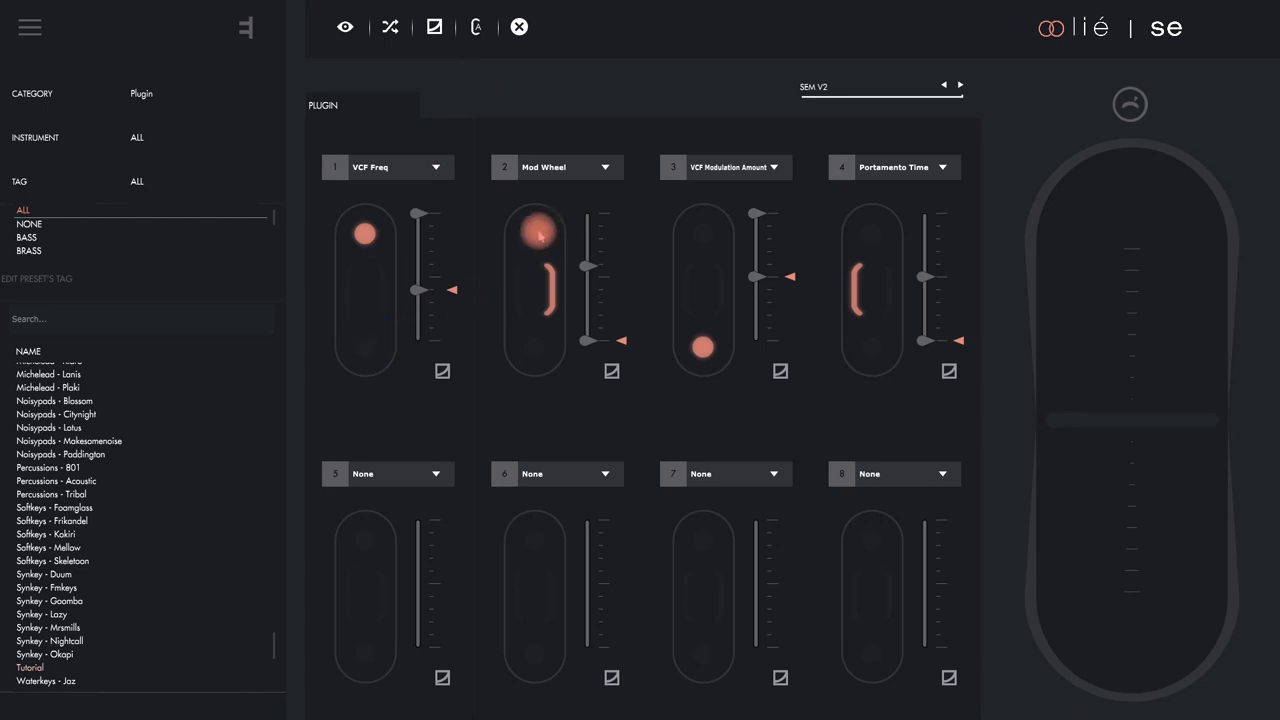
pyautogui.click(703, 233)
pyautogui.click(857, 231)
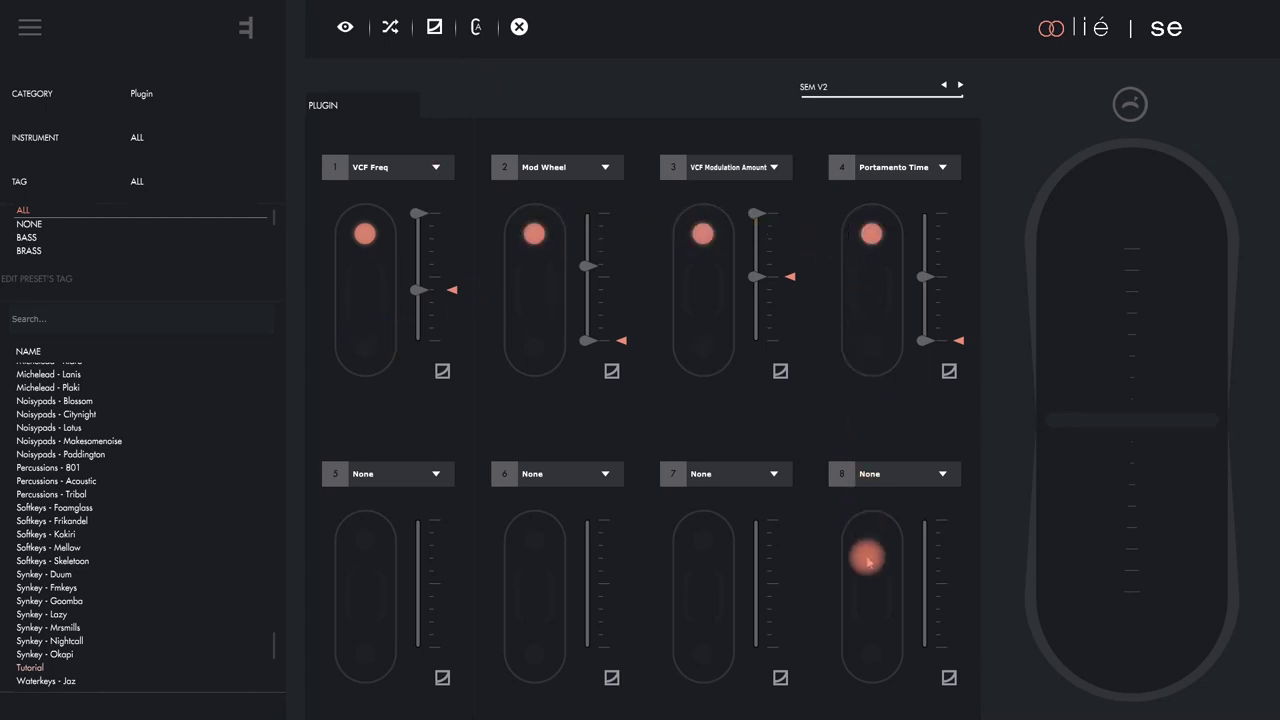
# - Activate the right-side bracket on slots 8 and 7, the left-side bracket on slot 6 and both side brackets on slot 5
pyautogui.click(870, 592)
pyautogui.click(710, 600)
pyautogui.click(510, 596)
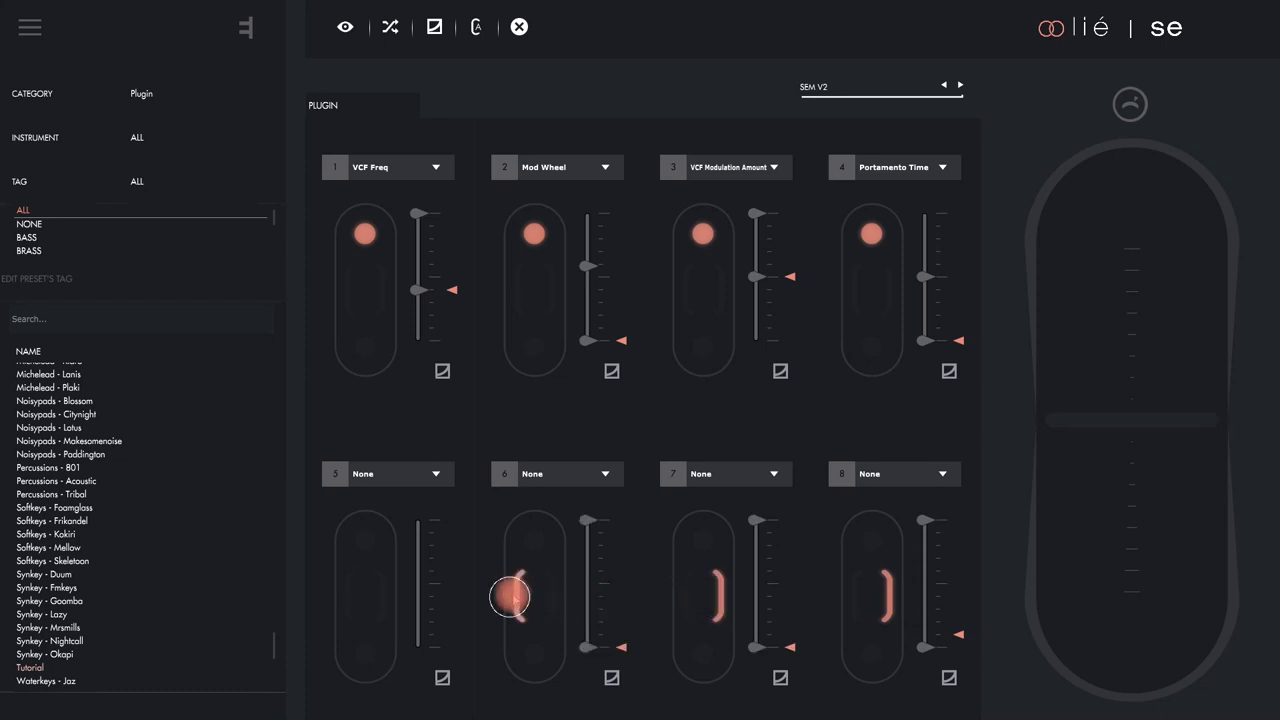
pyautogui.click(357, 595)
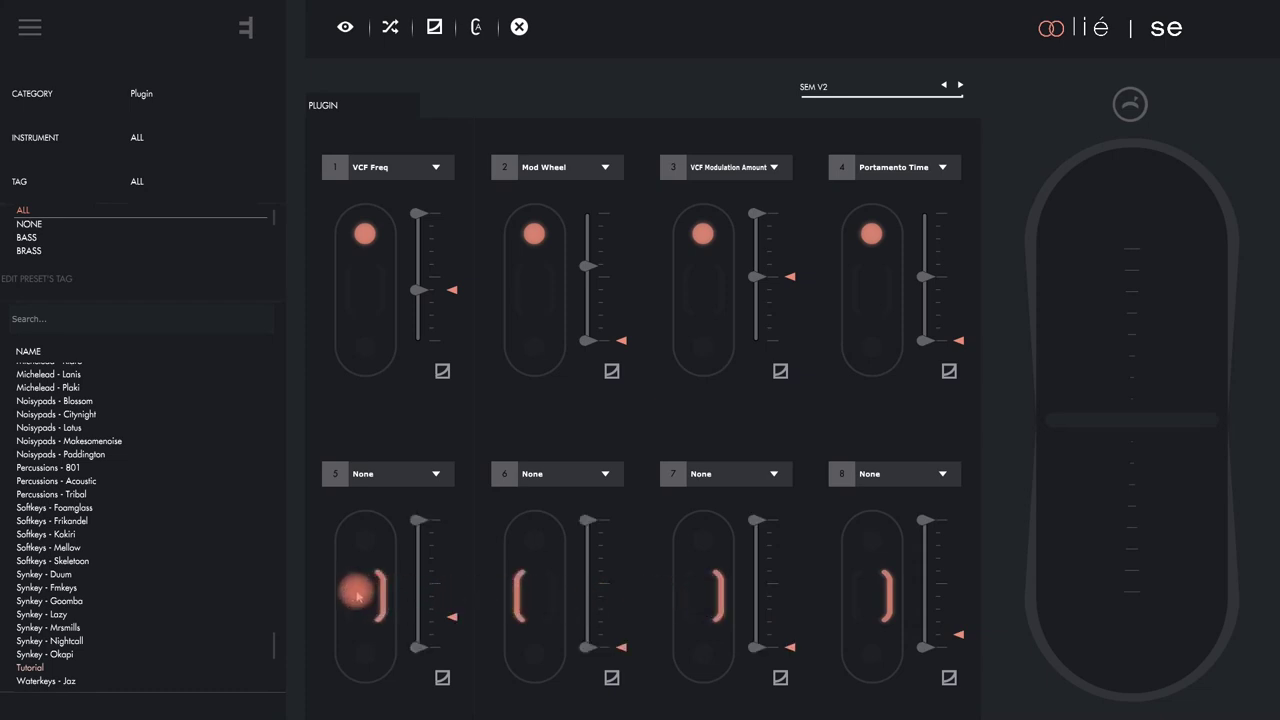
# - Switch slot 2's Mod Wheel to the right-side bracket and slot 3's VCF Modulation Amount to the left-side bracket
pyautogui.click(534, 338)
pyautogui.click(682, 282)
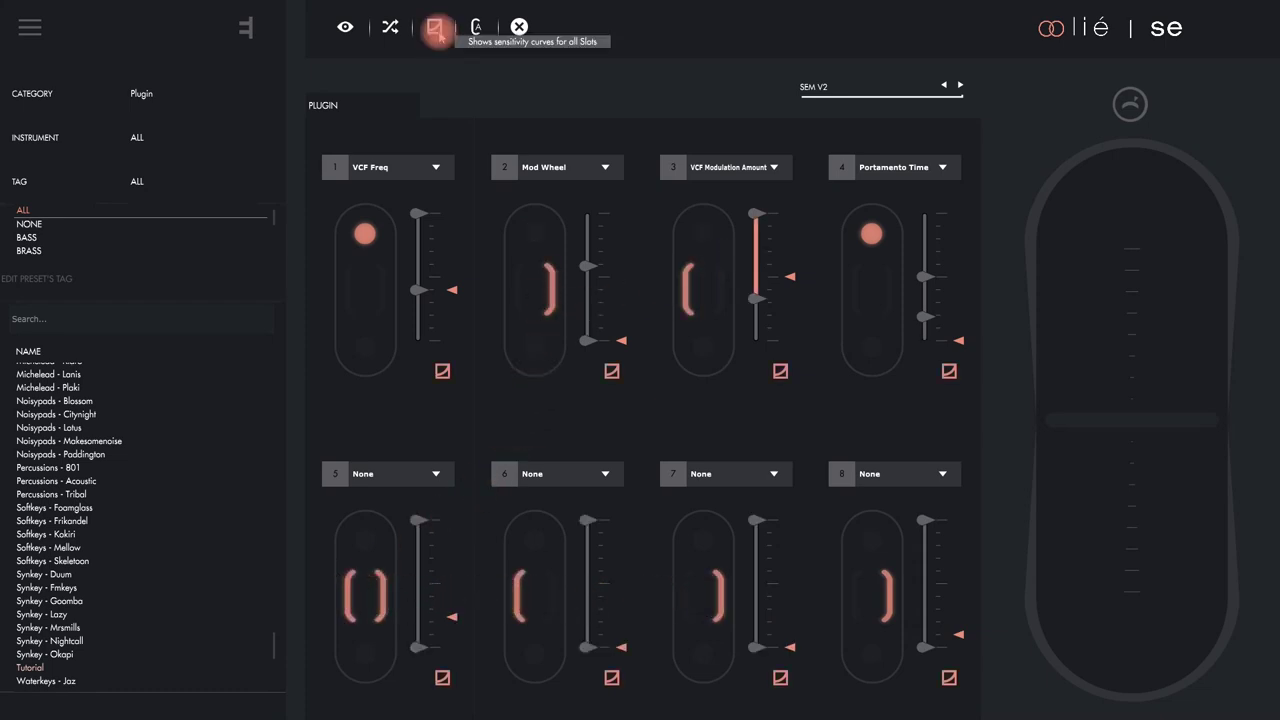
# - Show the sensitivity curves for all slots and return to the pad view
pyautogui.click(435, 28)
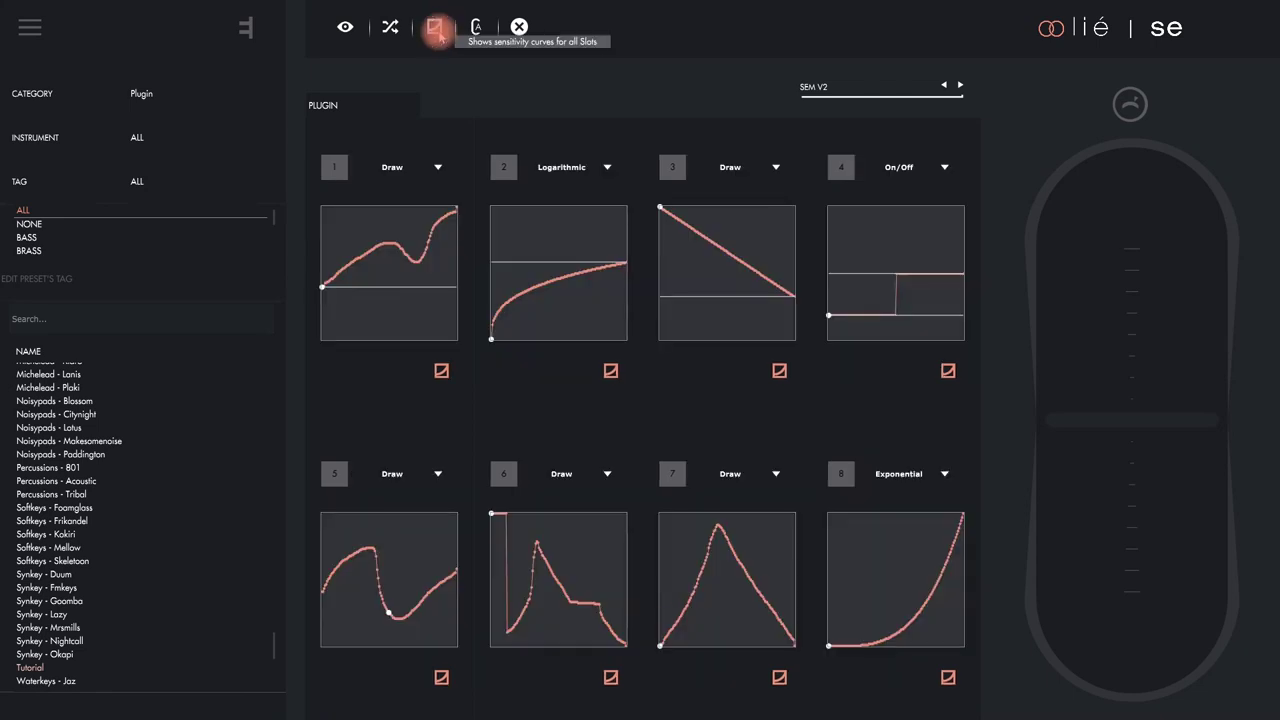
pyautogui.click(437, 30)
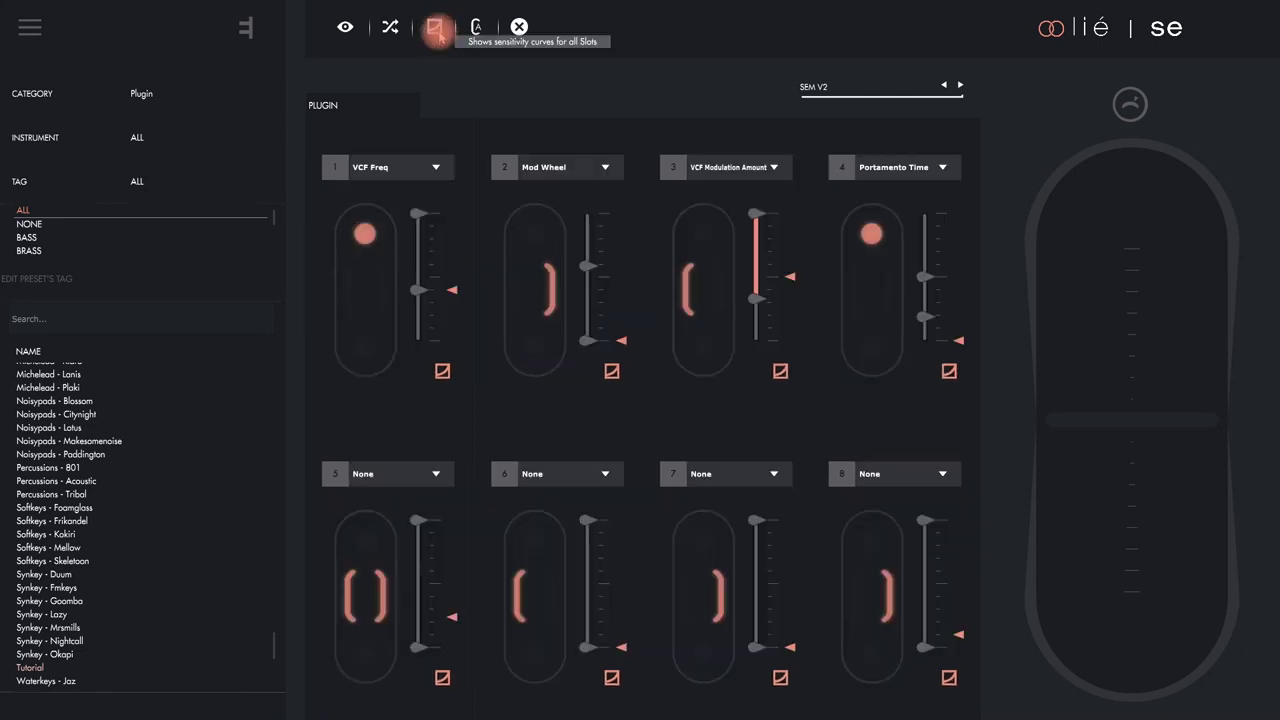